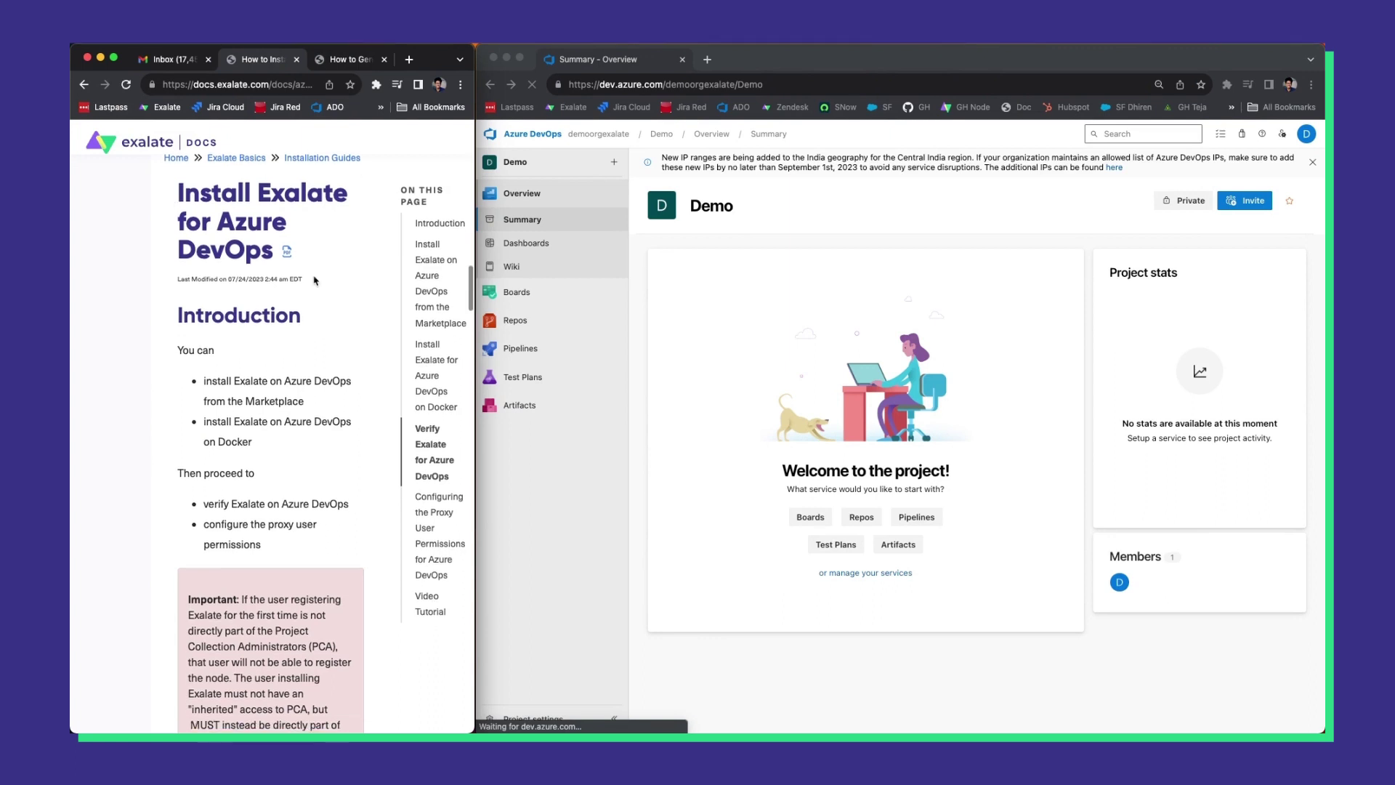
Scroll the Exalate docs down to the 'Install Exalate on Azure DevOps from the Marketplace' heading.
{"action": "scroll", "coordinate": [315, 281], "scroll_direction": "down", "scroll_amount": 2}
{"action": "scroll", "coordinate": [315, 281], "scroll_direction": "down", "scroll_amount": 10}
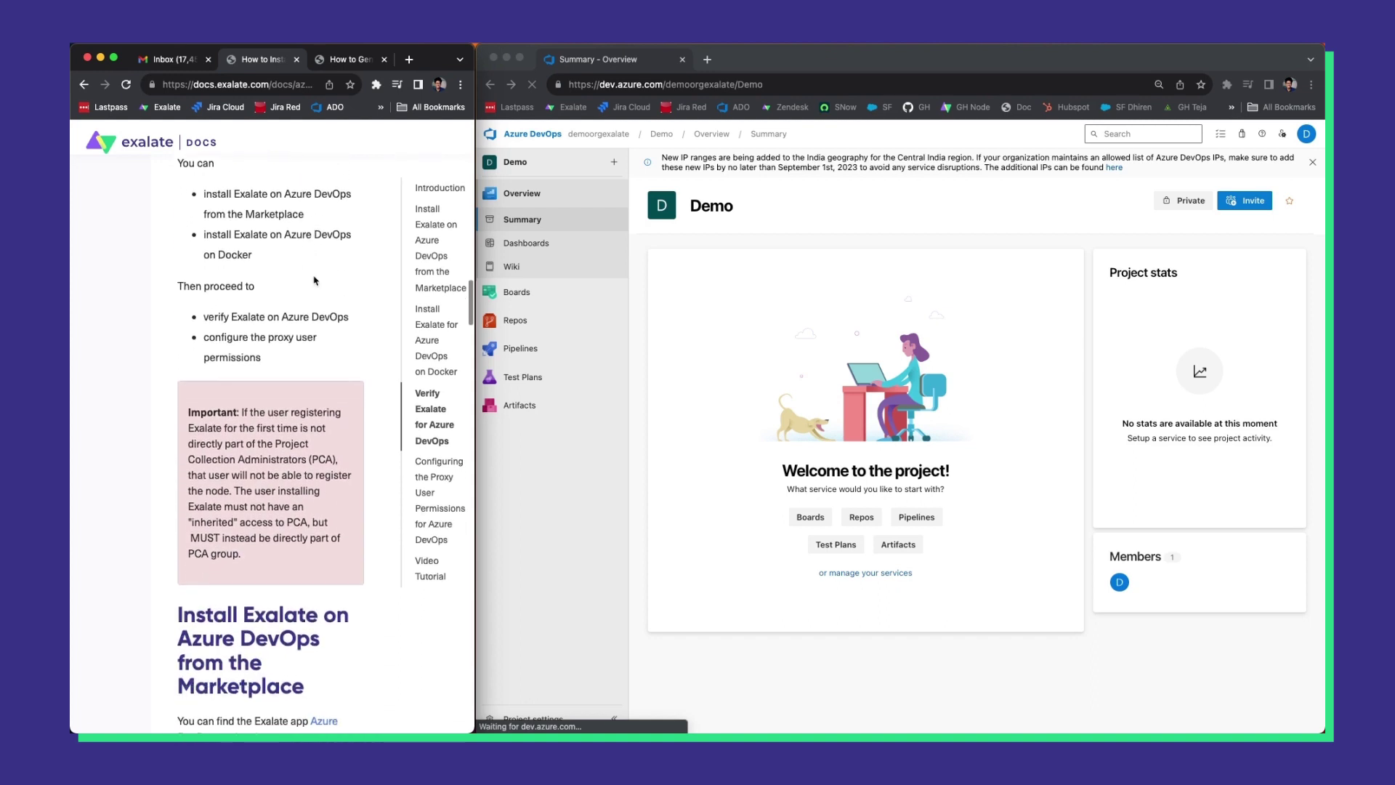
{"action": "scroll", "coordinate": [315, 280], "scroll_direction": "down", "scroll_amount": 1}
{"action": "left_click_drag", "start_coordinate": [177, 327], "coordinate": [291, 327]}
{"action": "left_click", "coordinate": [307, 362]}
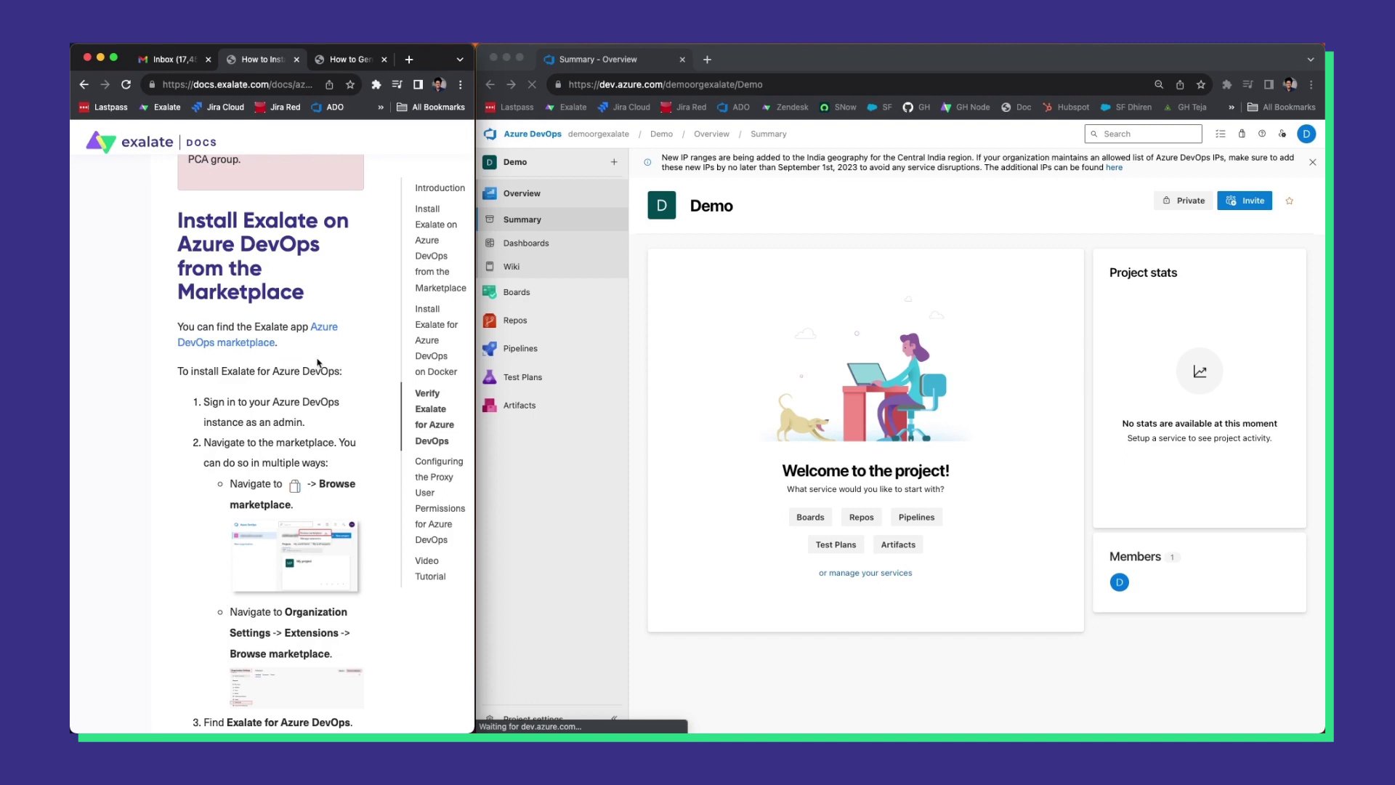
Open the Exalate Marketplace listing, click Get, and choose demoorgexalate as the target organization.
{"action": "left_click", "coordinate": [337, 329]}
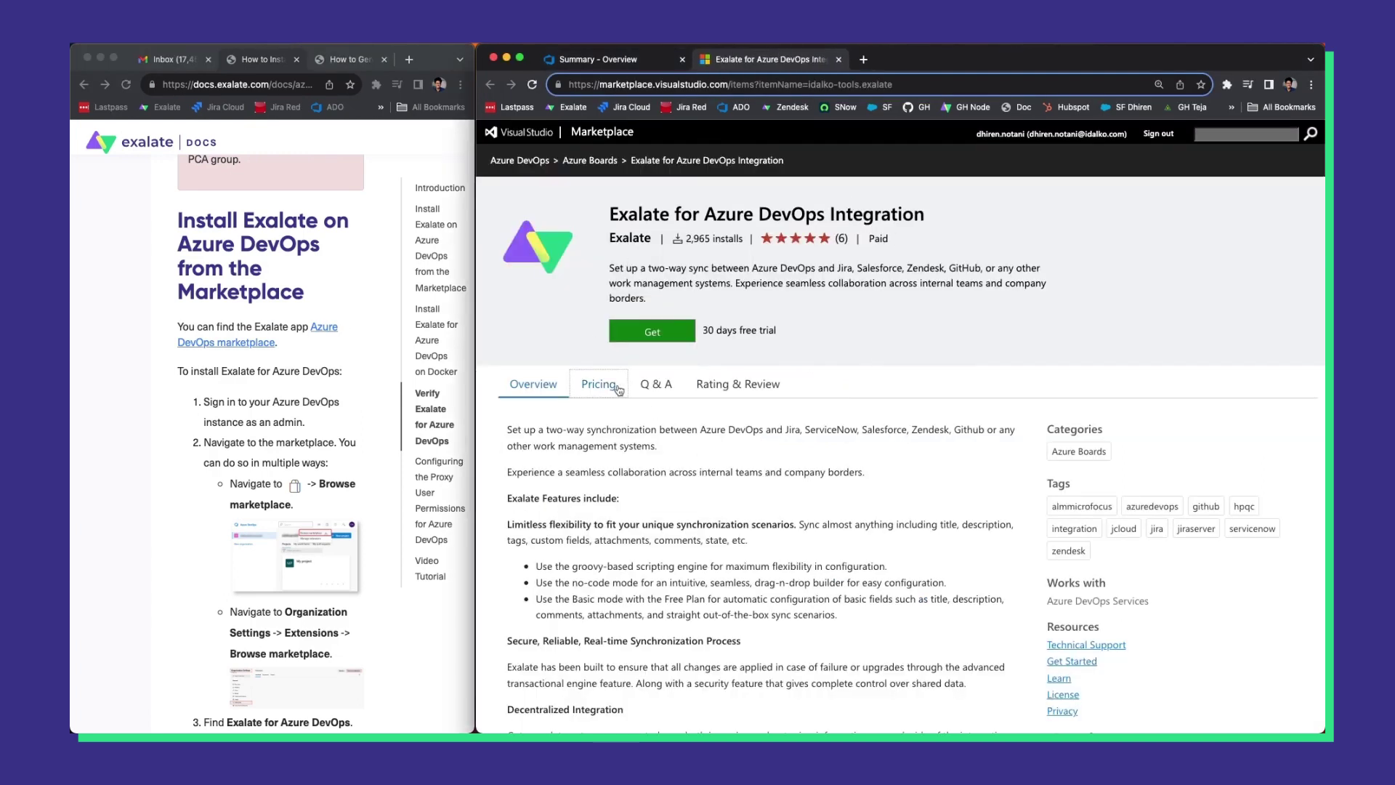
{"action": "left_click", "coordinate": [647, 334]}
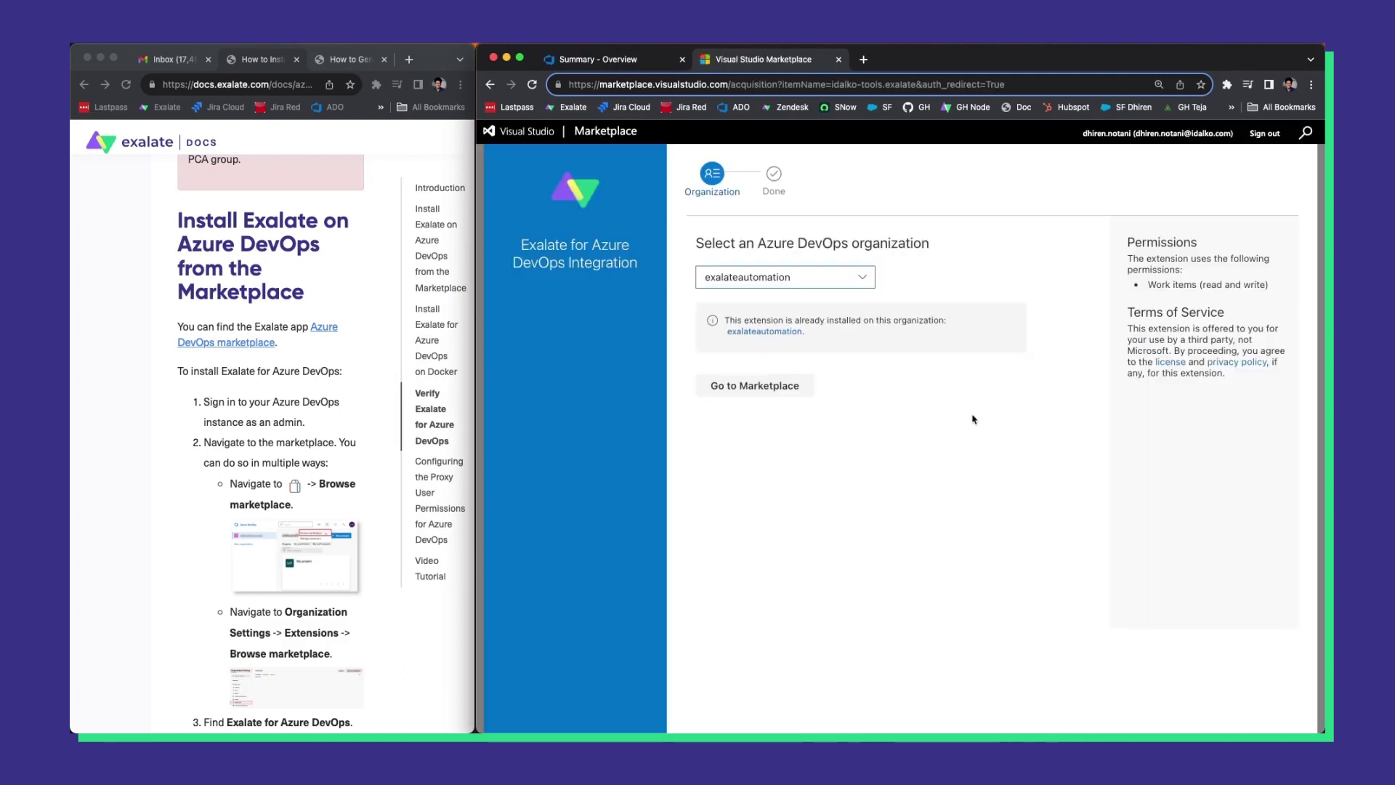
{"action": "left_click", "coordinate": [774, 277]}
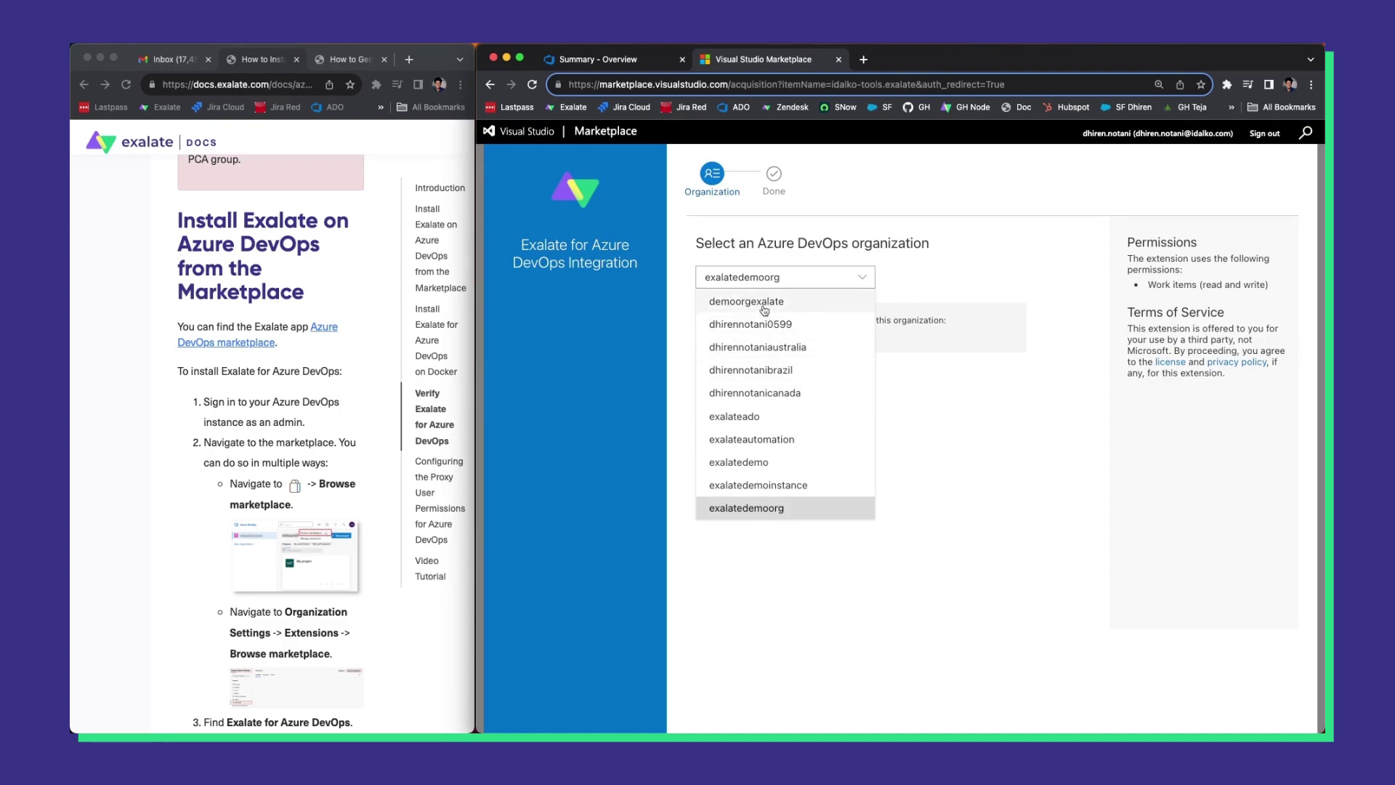
{"action": "left_click", "coordinate": [763, 301]}
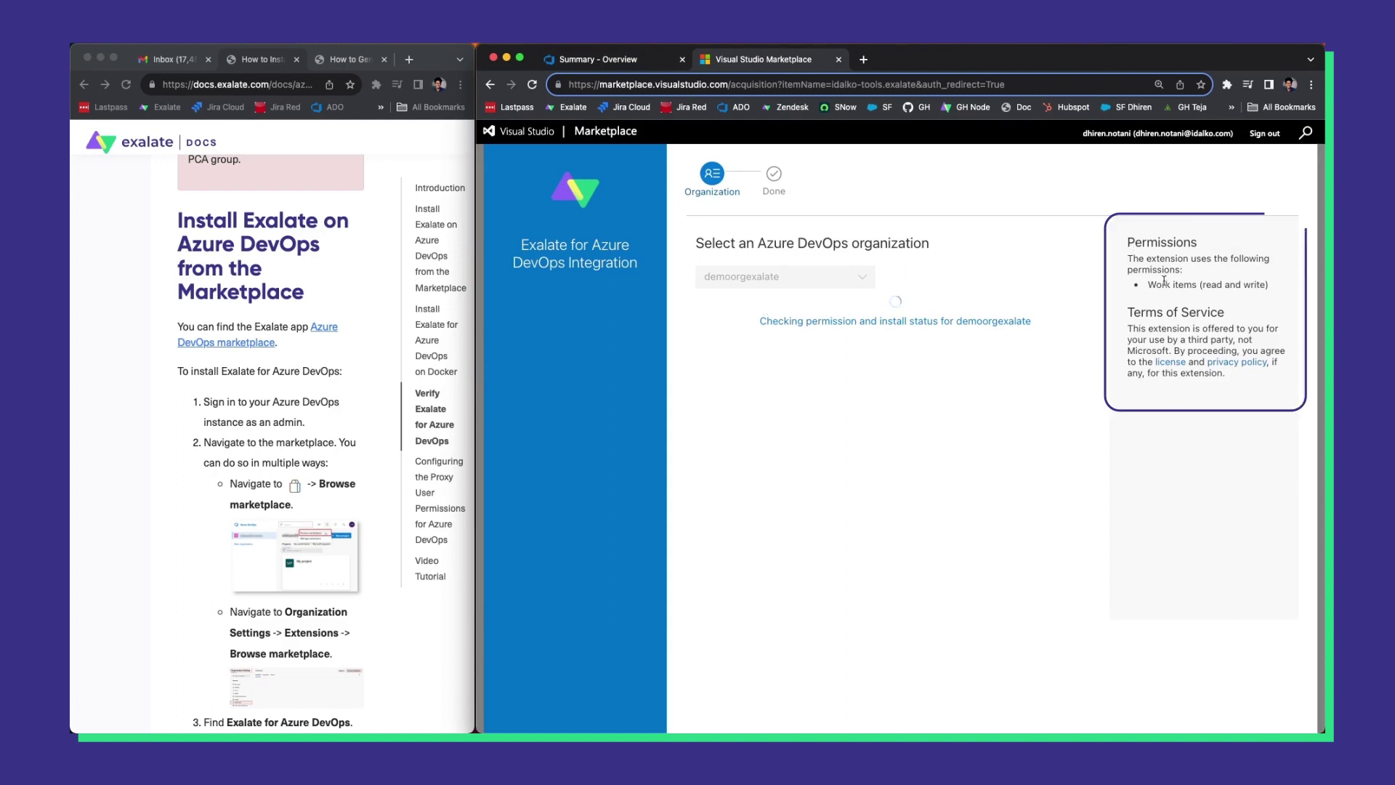
Review the requested permissions and install Exalate into demoorgexalate.
{"action": "left_click_drag", "start_coordinate": [1148, 285], "coordinate": [1148, 285]}
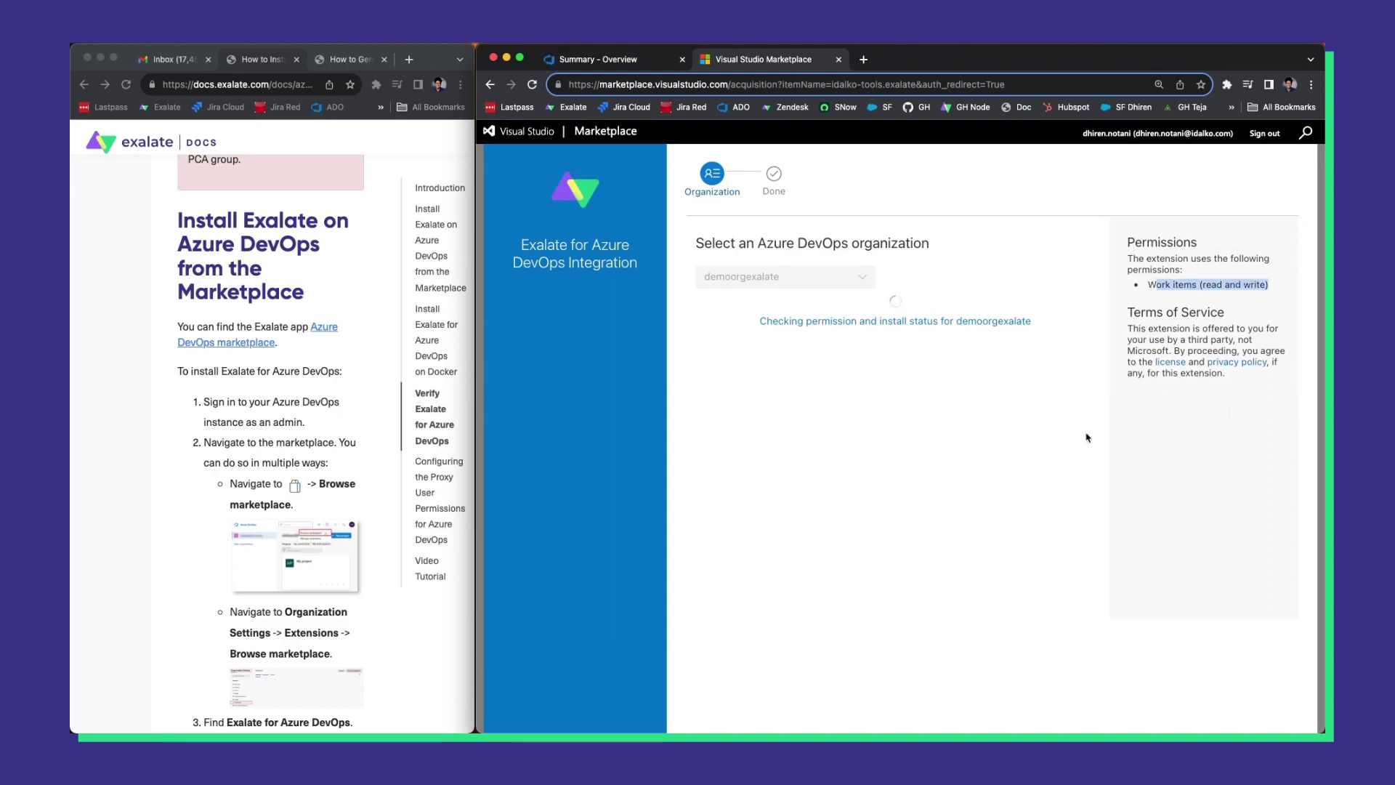
{"action": "left_click", "coordinate": [1088, 438]}
{"action": "scroll", "coordinate": [284, 491], "scroll_direction": "down", "scroll_amount": 1}
{"action": "scroll", "coordinate": [284, 491], "scroll_direction": "down", "scroll_amount": 3}
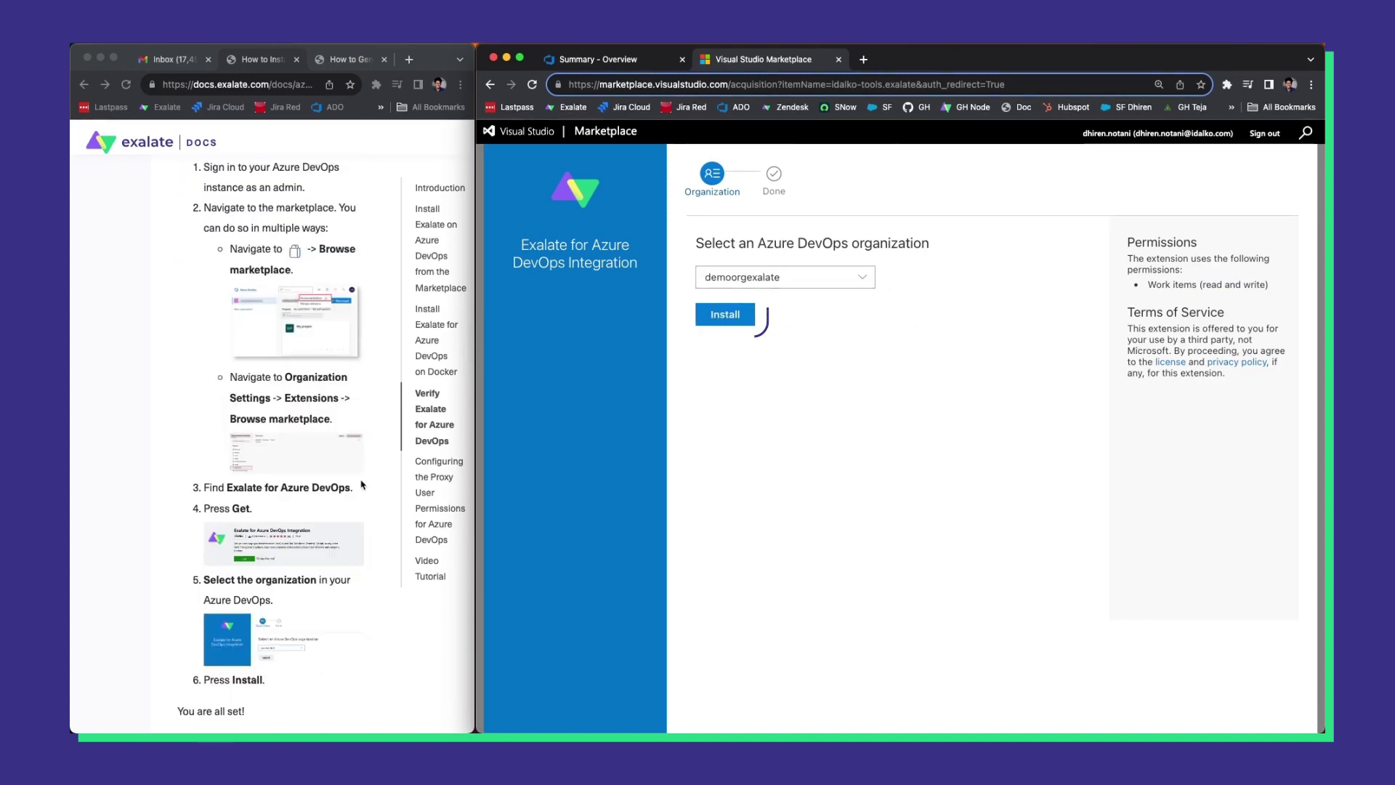
{"action": "left_click", "coordinate": [744, 321]}
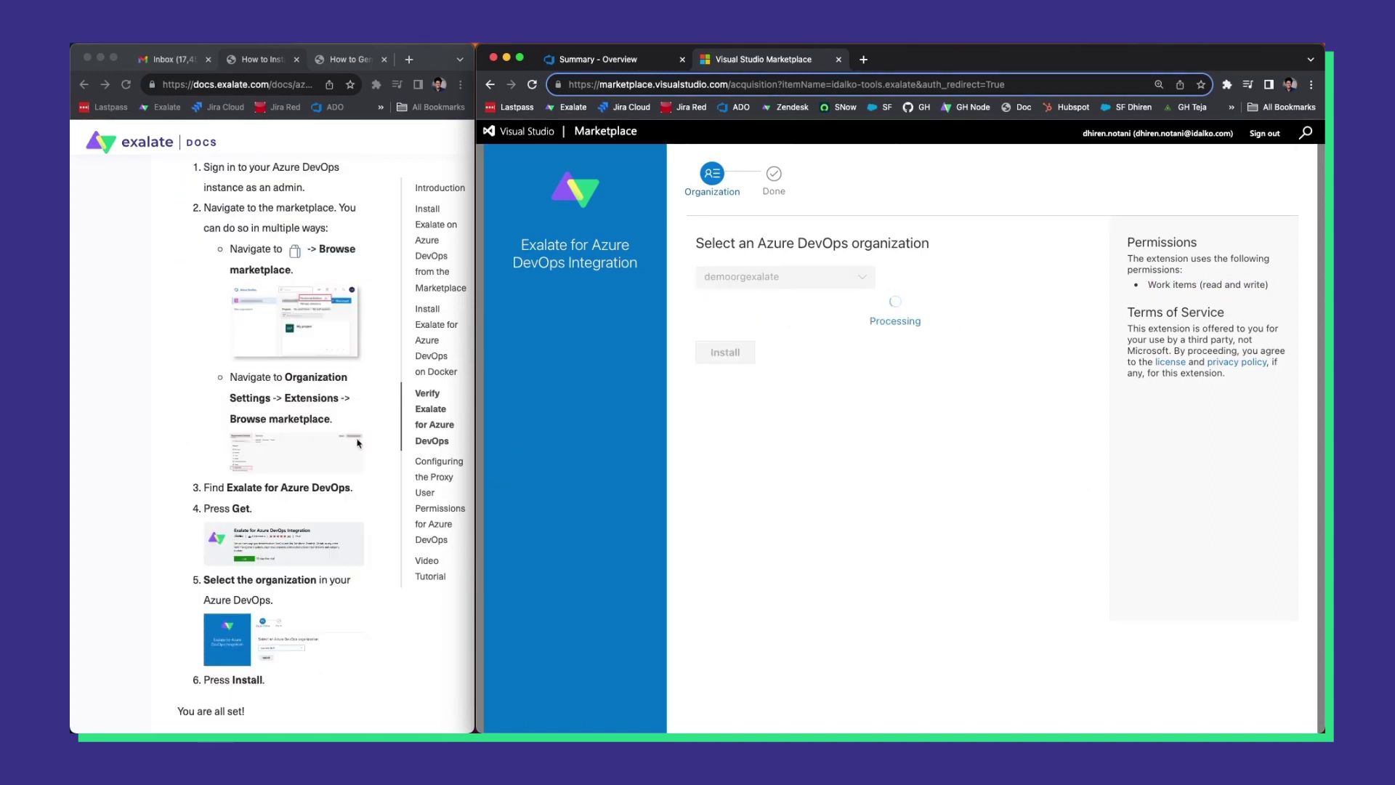
{"action": "scroll", "coordinate": [359, 443], "scroll_direction": "down", "scroll_amount": 2}
{"action": "left_click", "coordinate": [215, 565]}
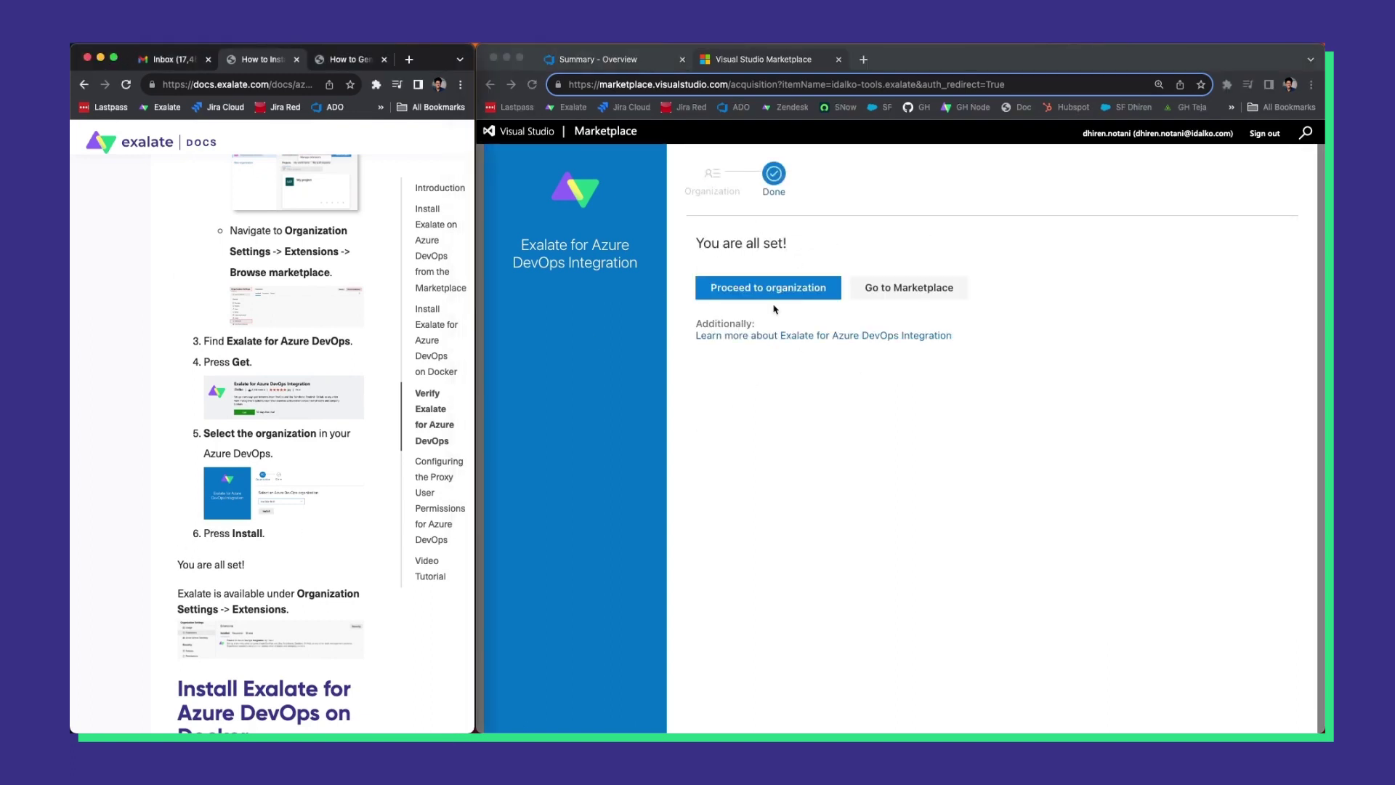
Proceed to demoorgexalate and open the Exalate page under Extensions in Organization settings.
{"action": "left_click", "coordinate": [732, 289]}
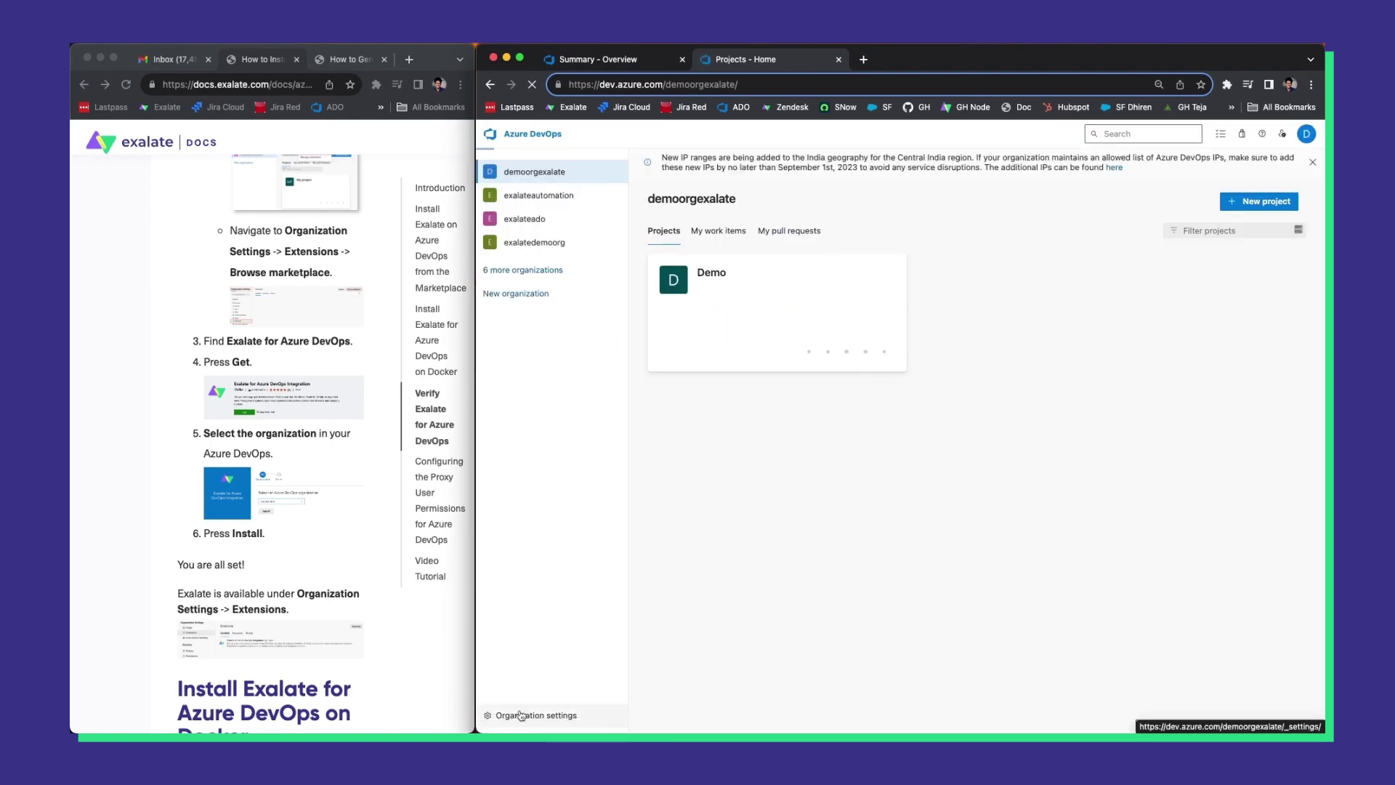
{"action": "left_click", "coordinate": [521, 715]}
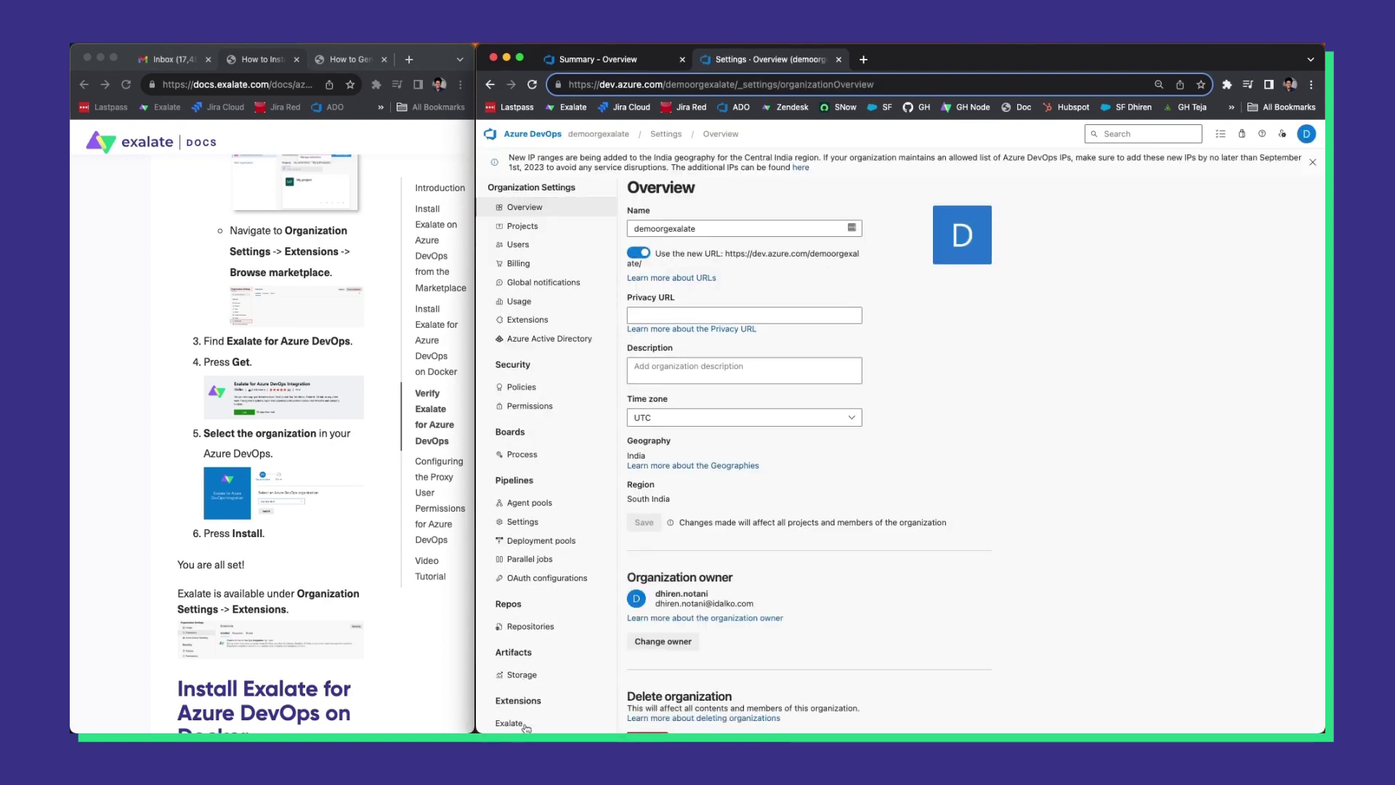
{"action": "left_click", "coordinate": [520, 724]}
Scroll the Exalate docs to the Proxy User PAT field description.
{"action": "left_click", "coordinate": [361, 478]}
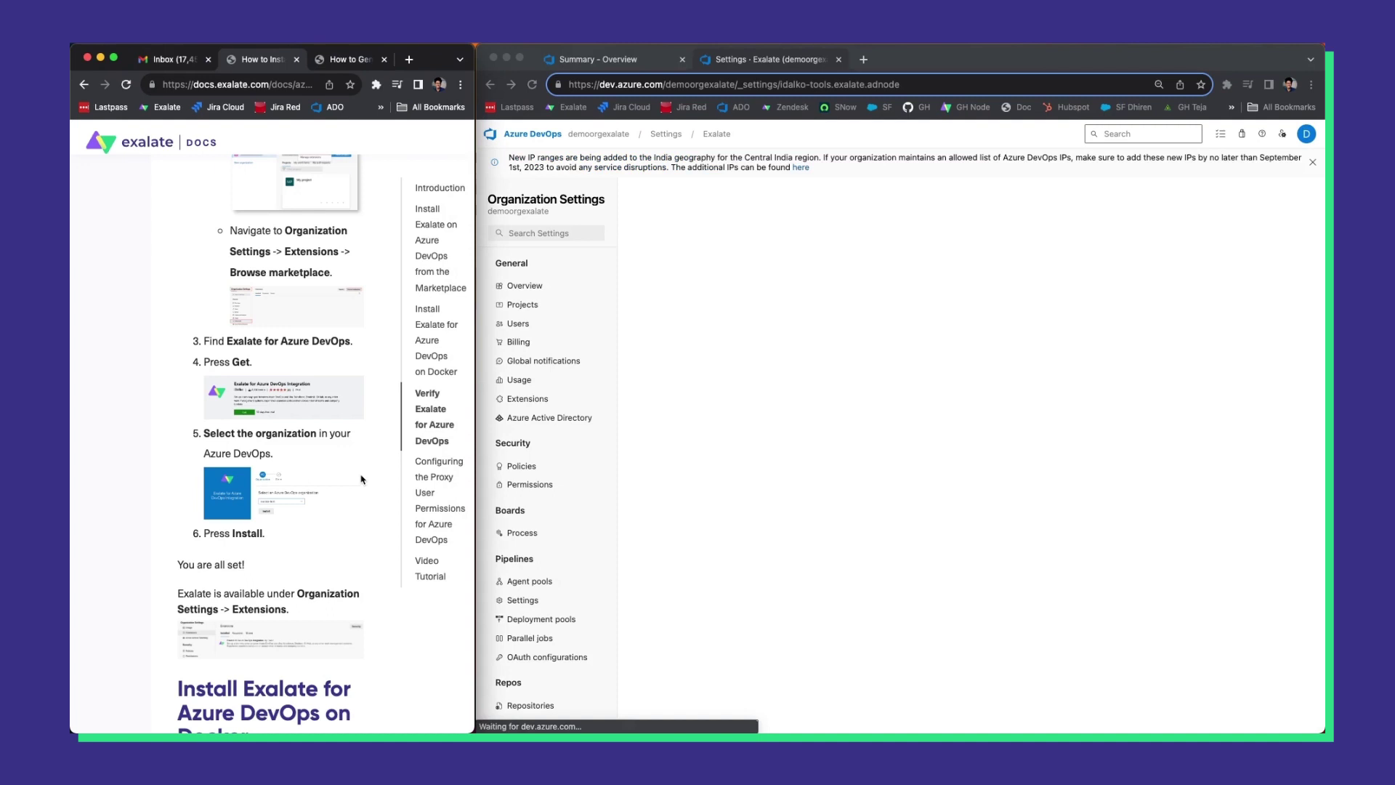
{"action": "scroll", "coordinate": [362, 478], "scroll_direction": "down", "scroll_amount": 3}
{"action": "scroll", "coordinate": [361, 479], "scroll_direction": "down", "scroll_amount": 10}
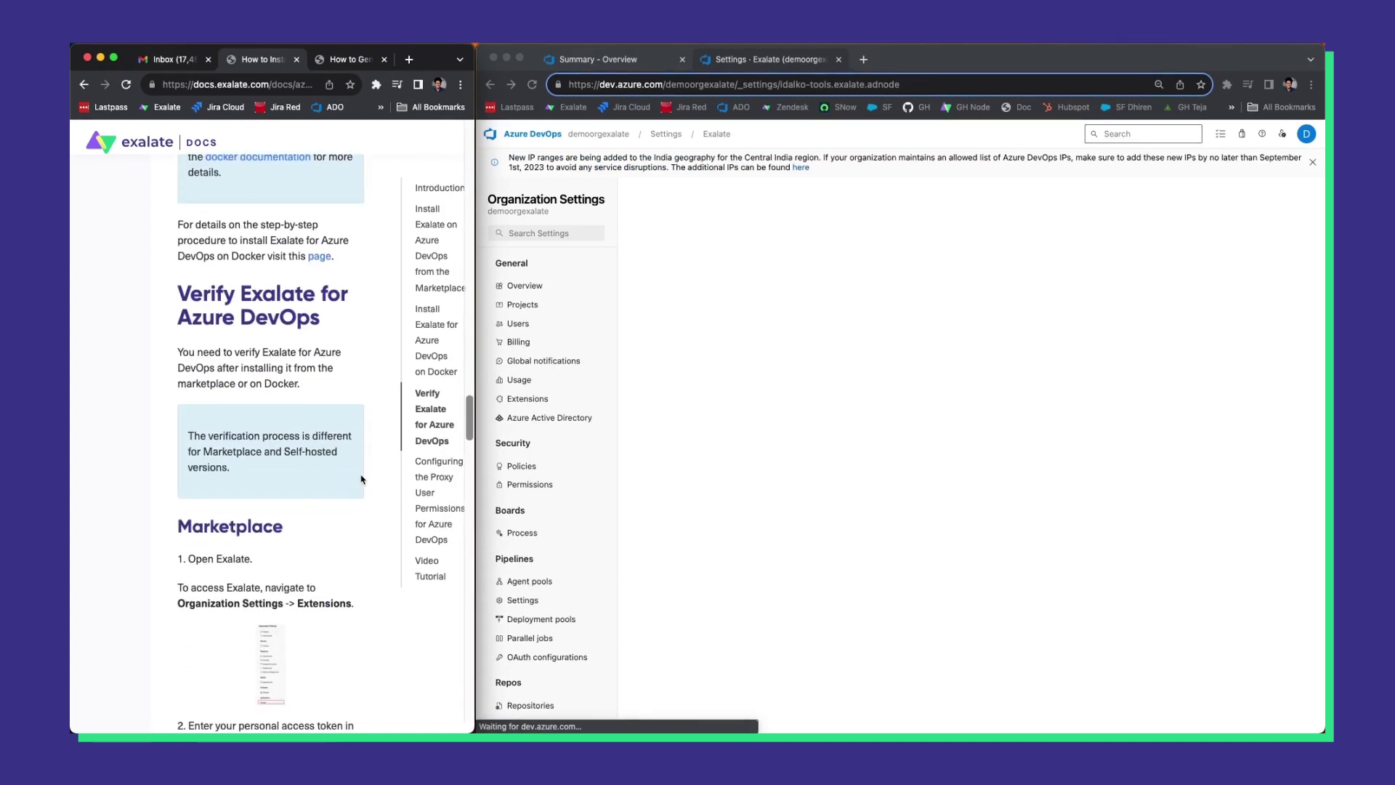
{"action": "scroll", "coordinate": [361, 478], "scroll_direction": "down", "scroll_amount": 2}
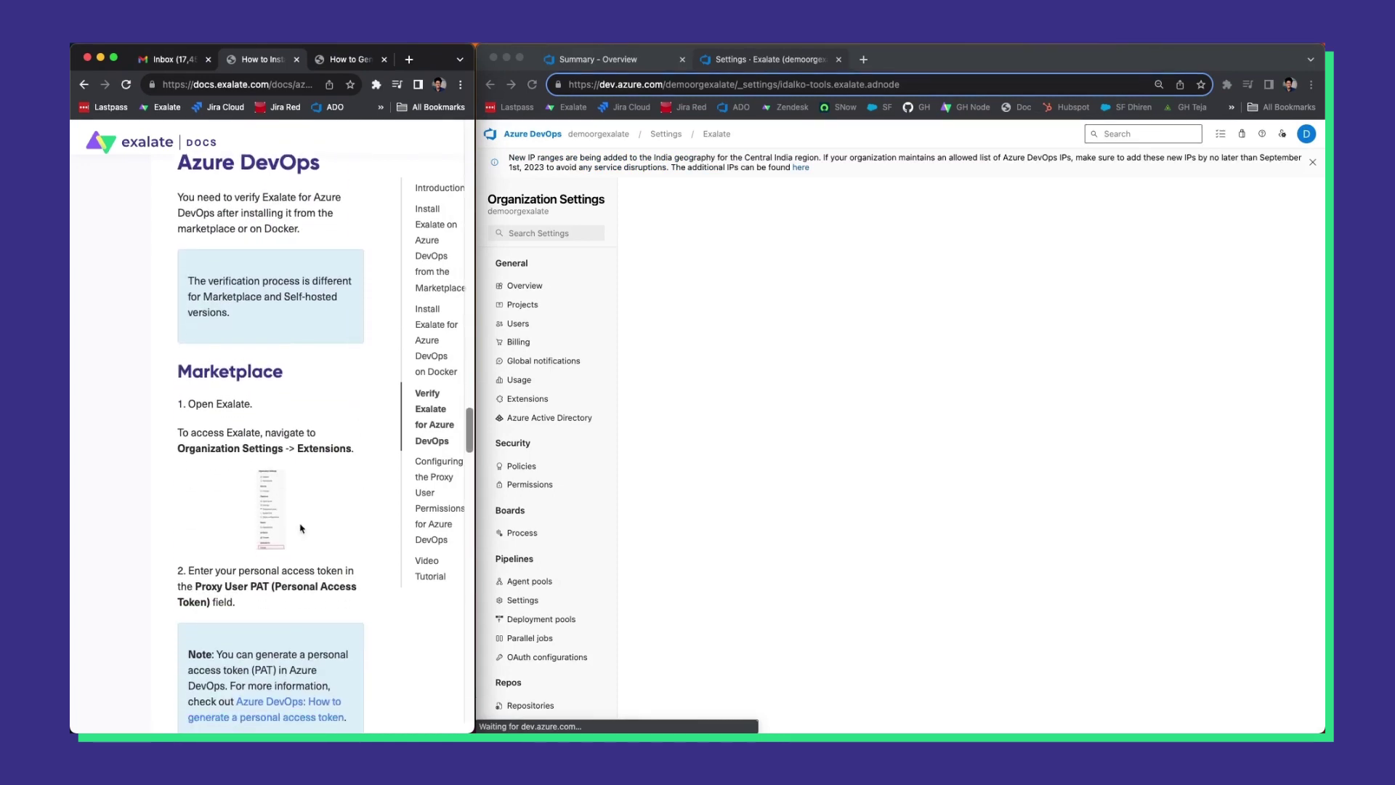
{"action": "left_click_drag", "start_coordinate": [195, 585], "coordinate": [303, 586]}
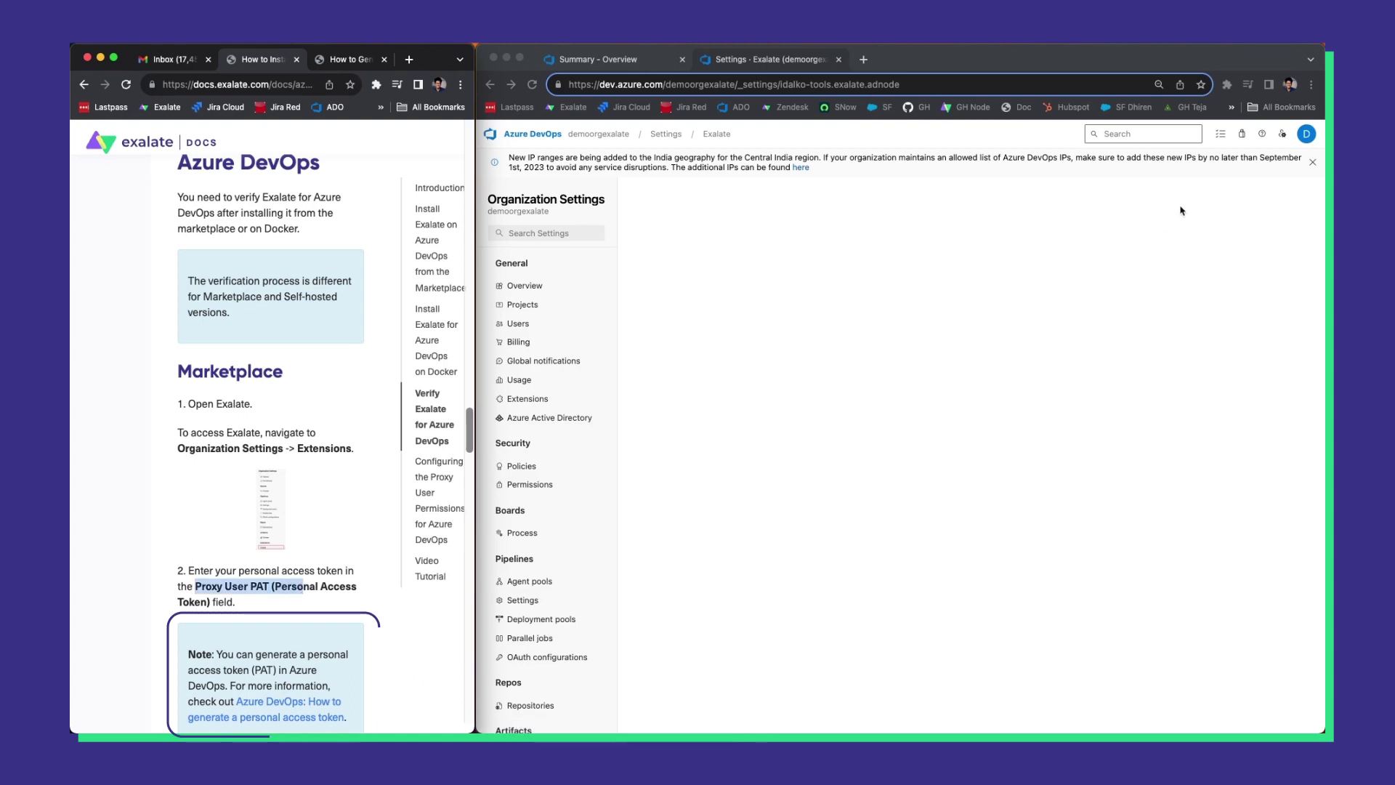
Open Personal access tokens from User settings in a new browser tab.
{"action": "left_click", "coordinate": [1273, 130]}
{"action": "left_click", "coordinate": [1282, 134]}
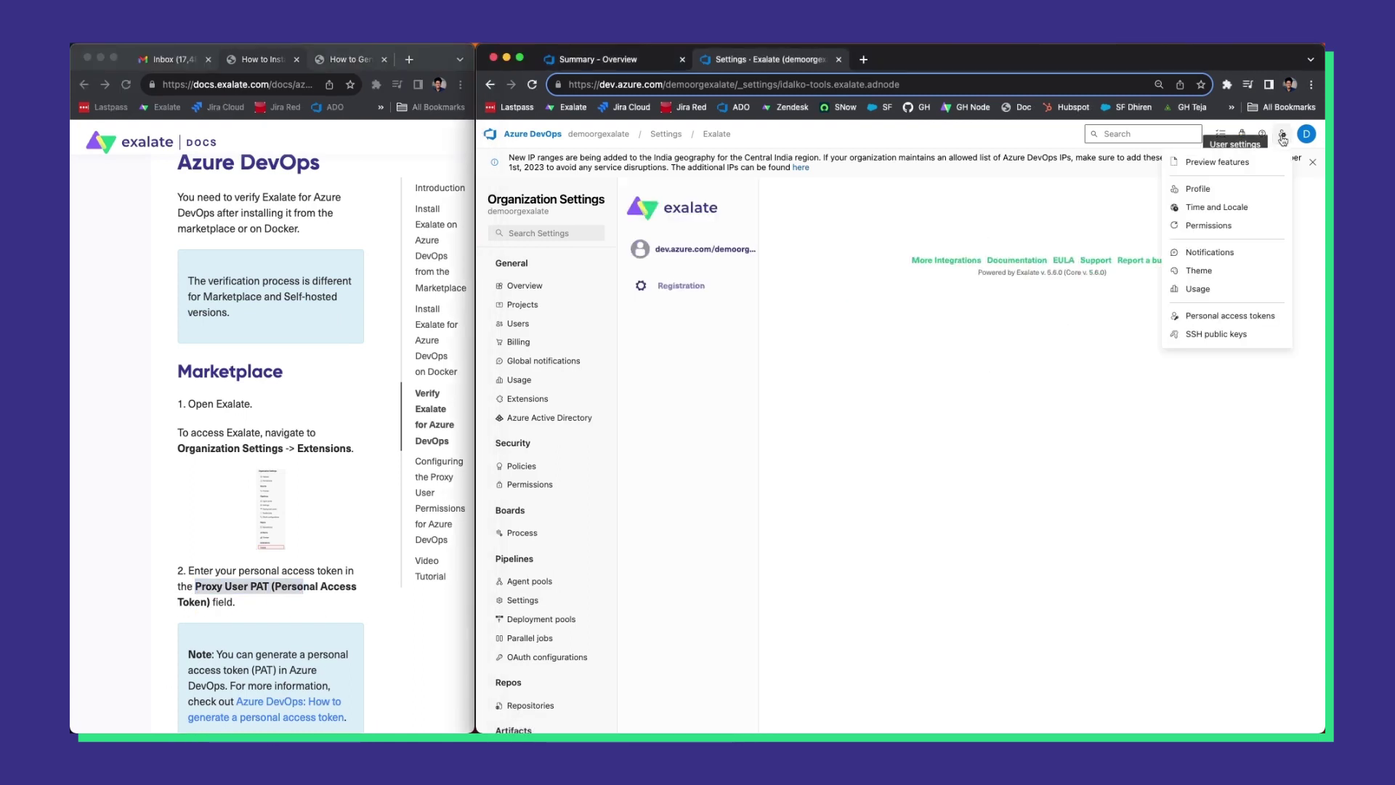
{"action": "right_click", "coordinate": [1237, 327]}
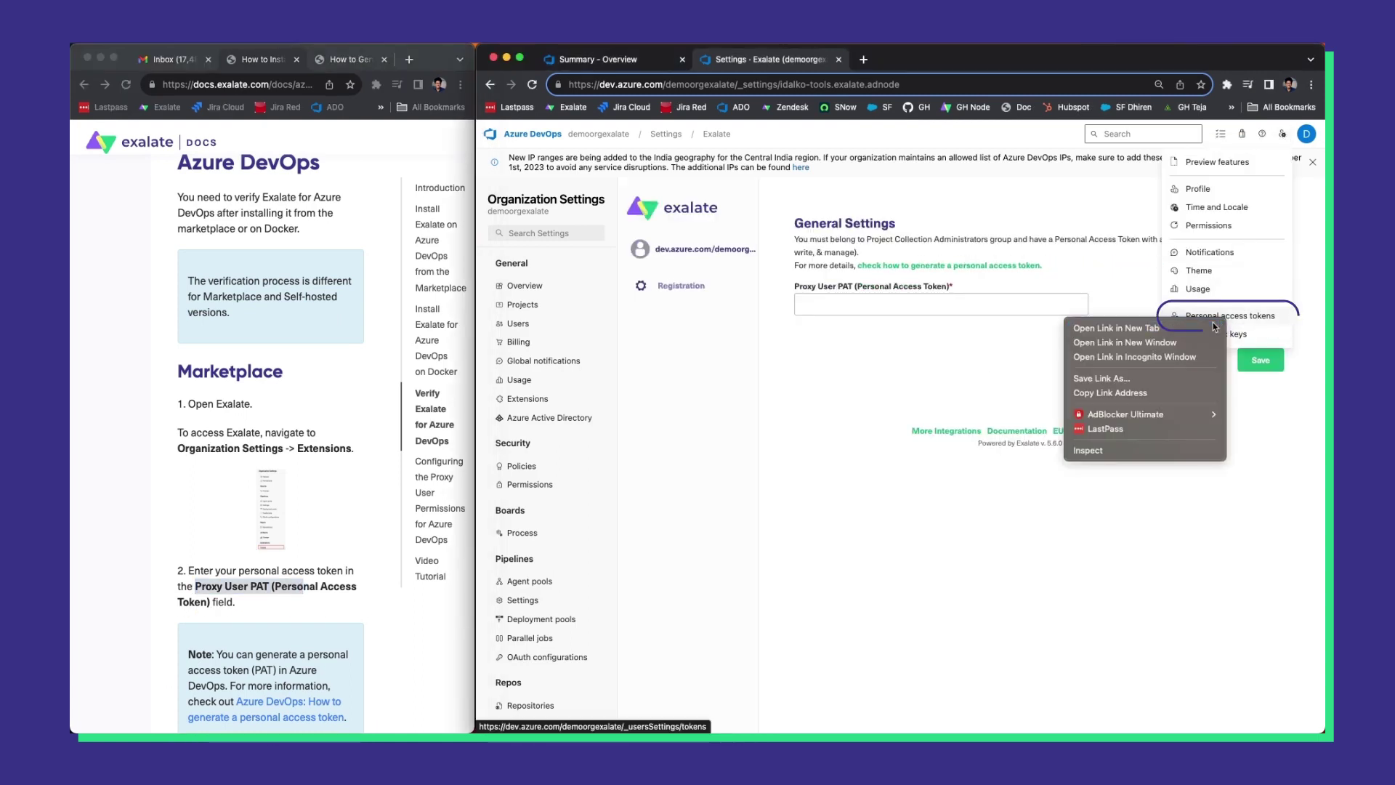
{"action": "left_click", "coordinate": [1213, 327]}
{"action": "left_click", "coordinate": [917, 59]}
Start a new token and name it demotoken.
{"action": "left_click", "coordinate": [673, 228]}
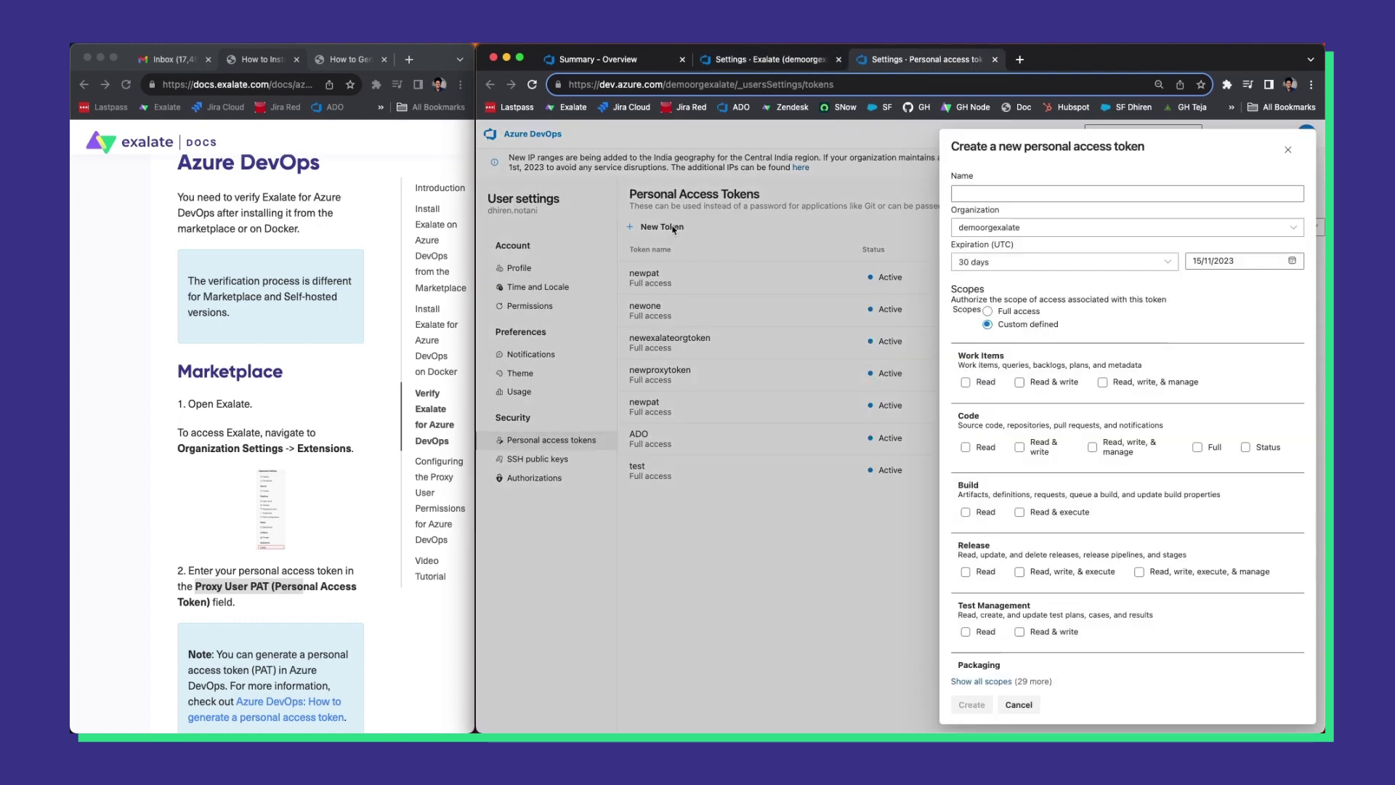
{"action": "left_click", "coordinate": [673, 229]}
{"action": "left_click", "coordinate": [674, 228]}
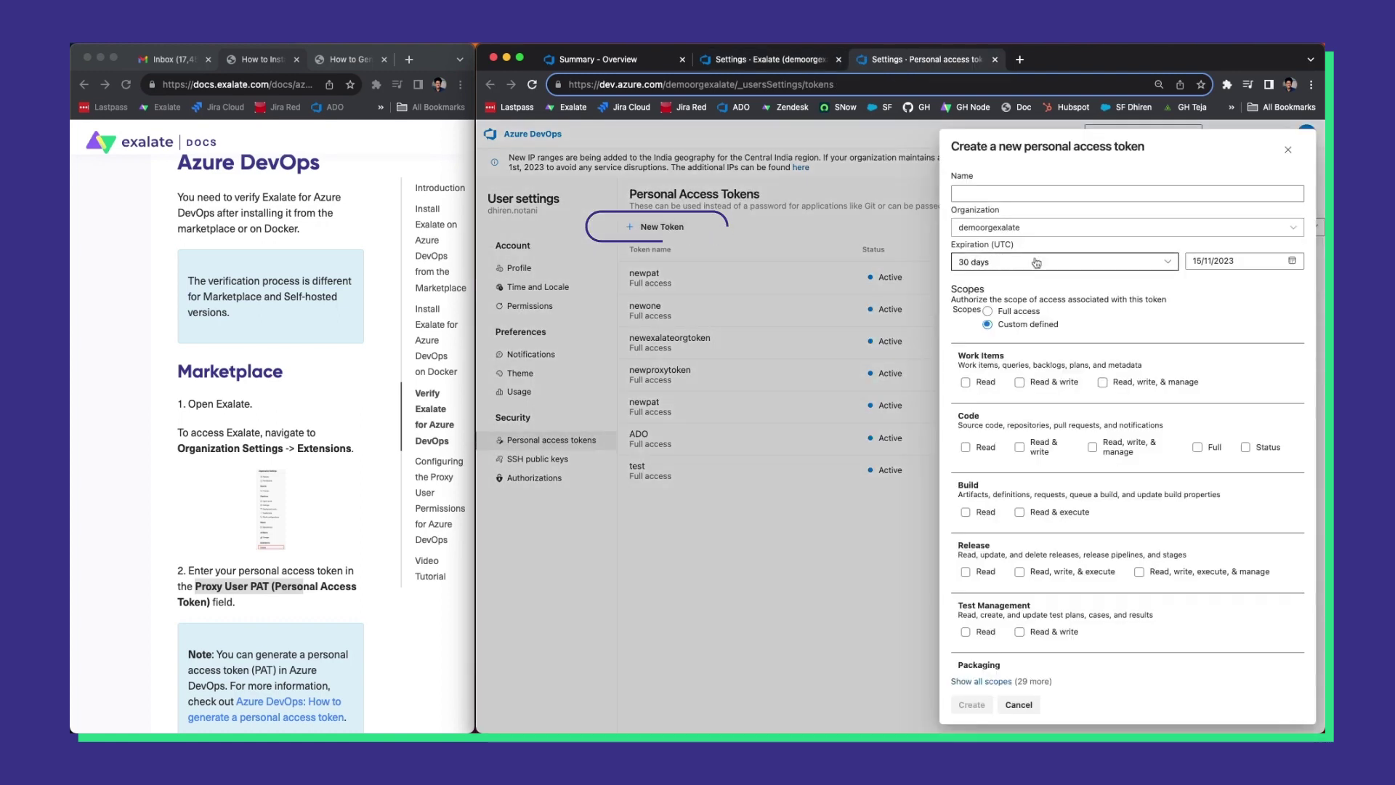
{"action": "left_click", "coordinate": [1017, 190]}
{"action": "type", "text": "demotoken"}
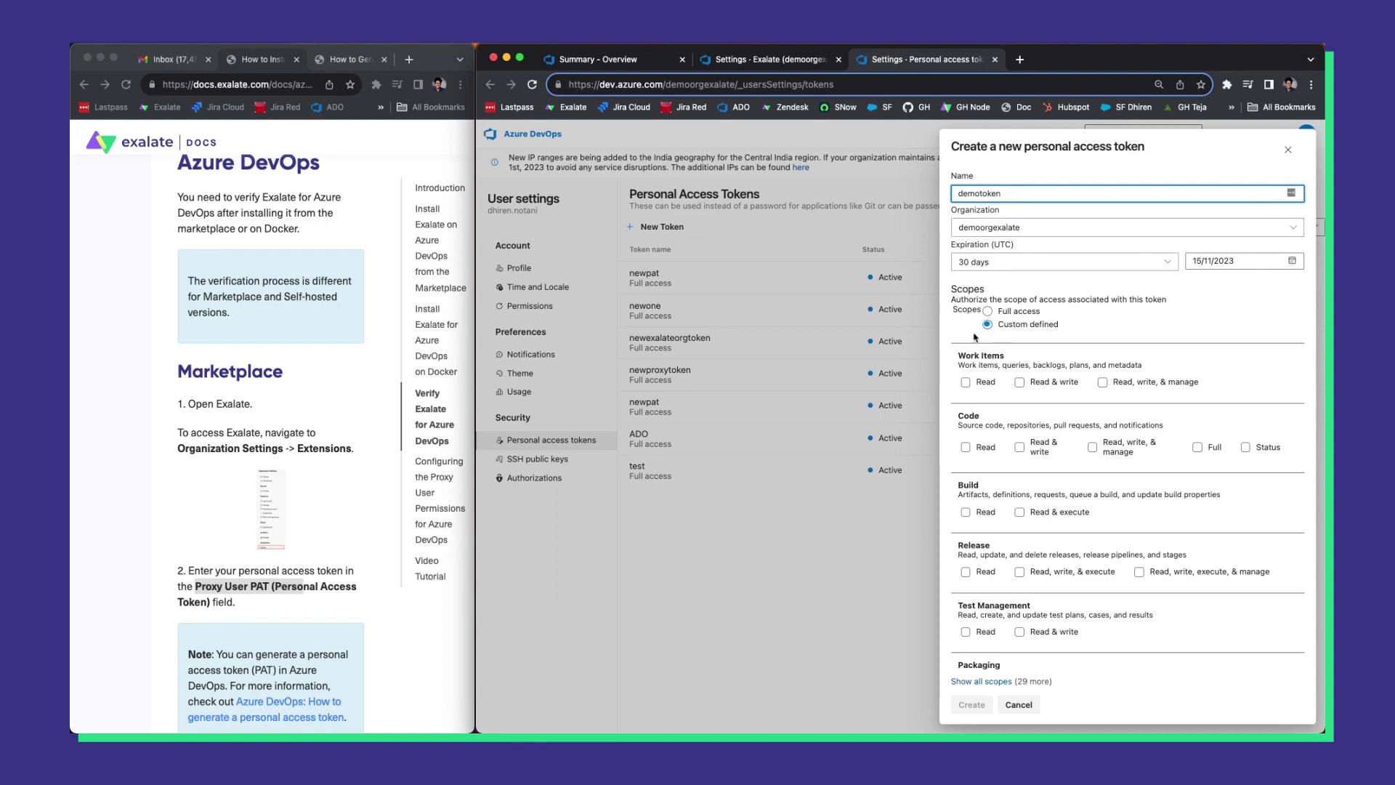
Open the docs guide on generating a PAT and note the Project Collection Administrators requirement.
{"action": "left_click", "coordinate": [350, 58]}
{"action": "scroll", "coordinate": [255, 396], "scroll_direction": "down", "scroll_amount": 5}
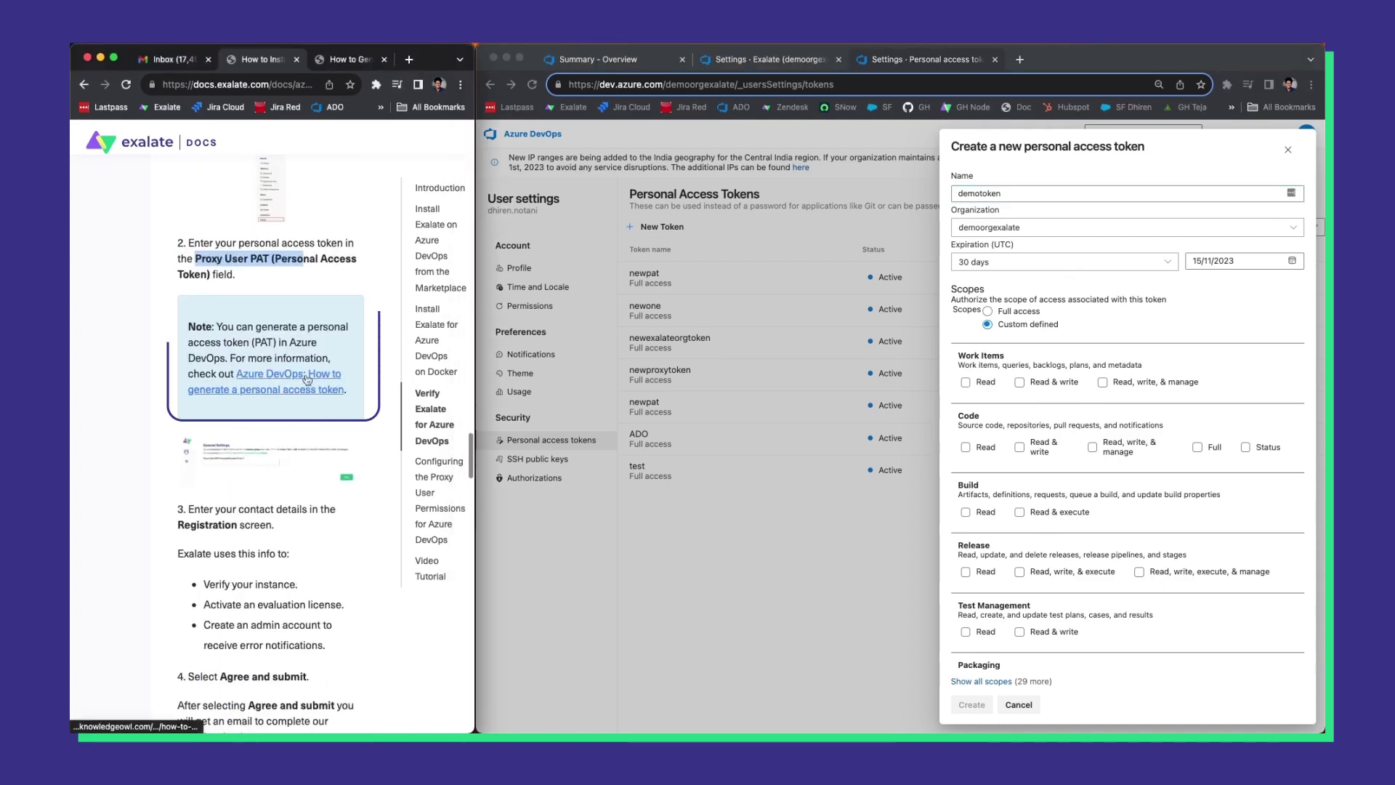
{"action": "left_click", "coordinate": [255, 396]}
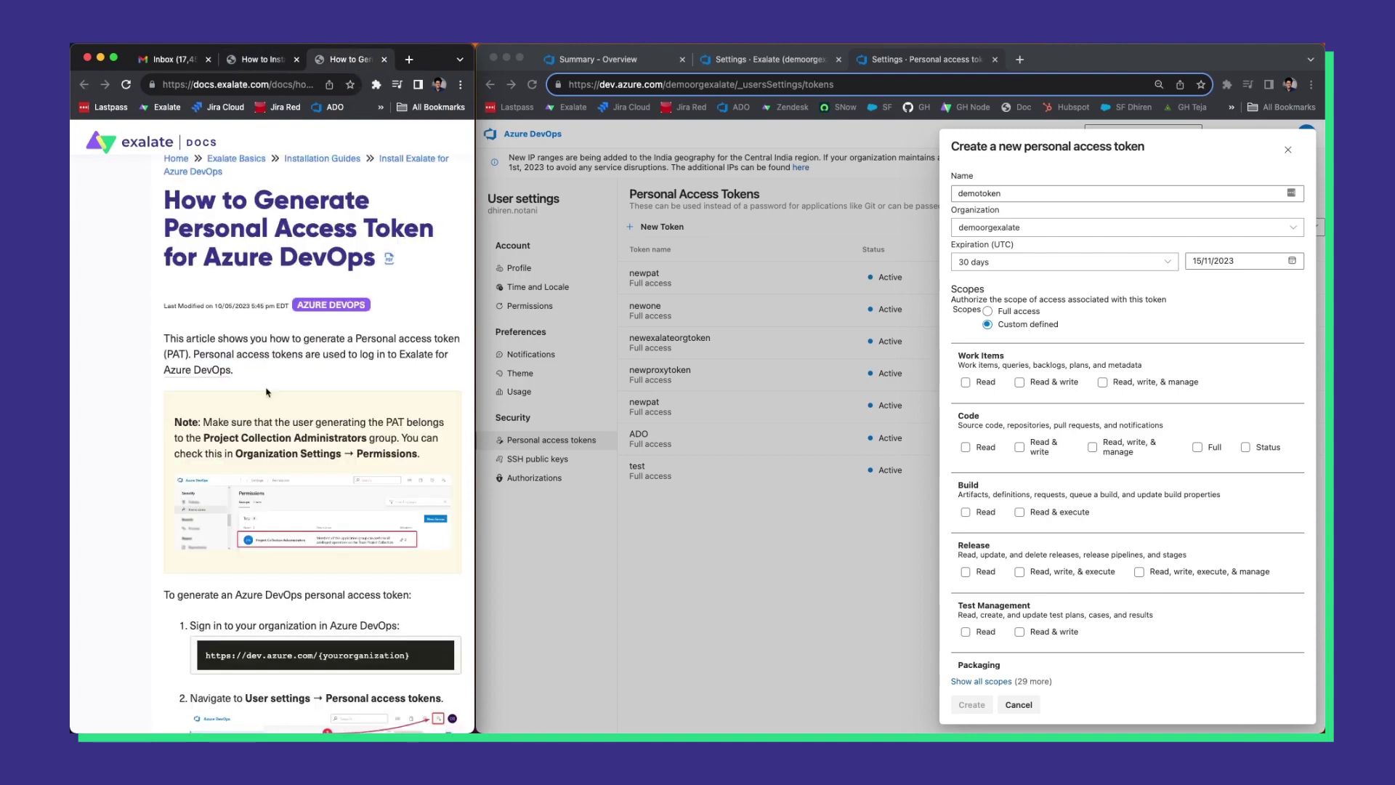
{"action": "scroll", "coordinate": [267, 392], "scroll_direction": "down", "scroll_amount": 6}
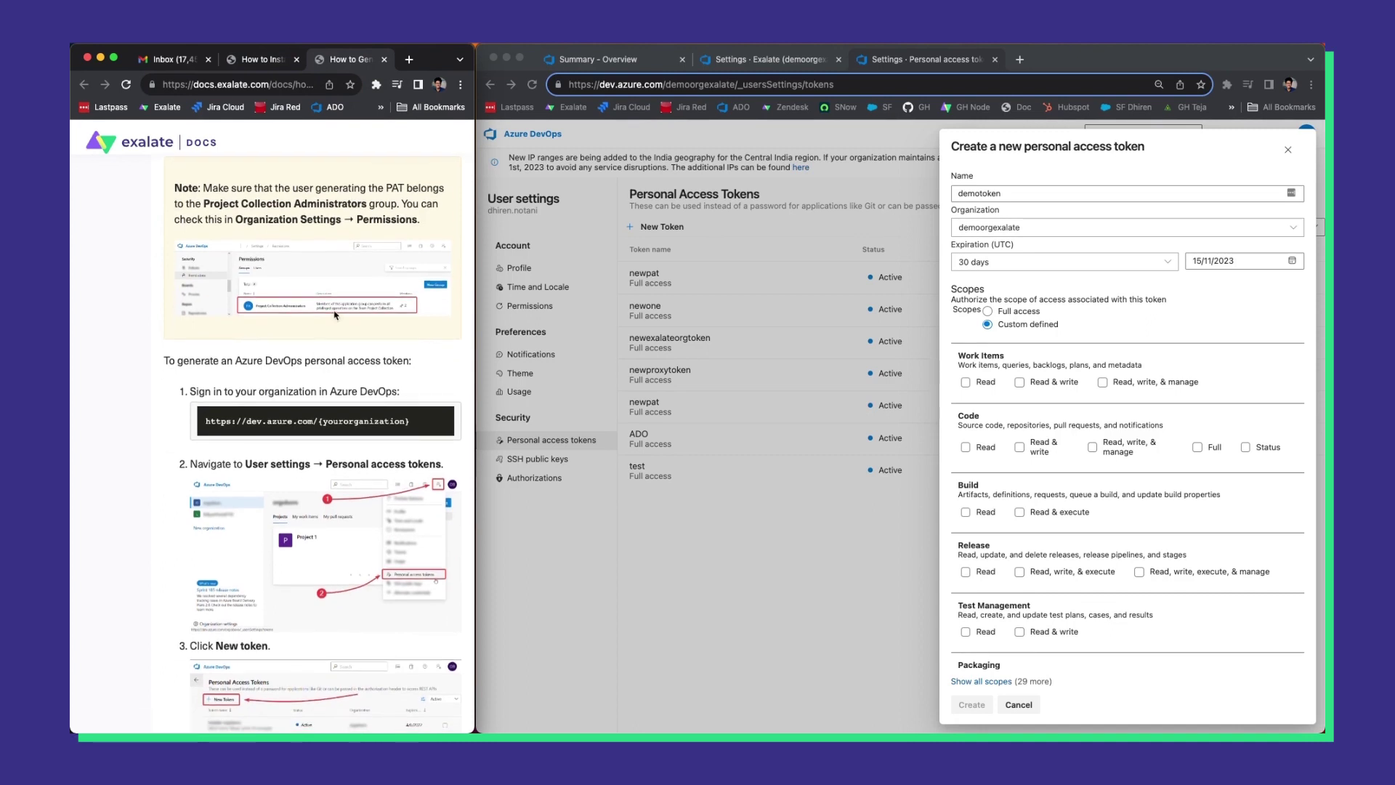
{"action": "scroll", "coordinate": [279, 333], "scroll_direction": "up", "scroll_amount": 1}
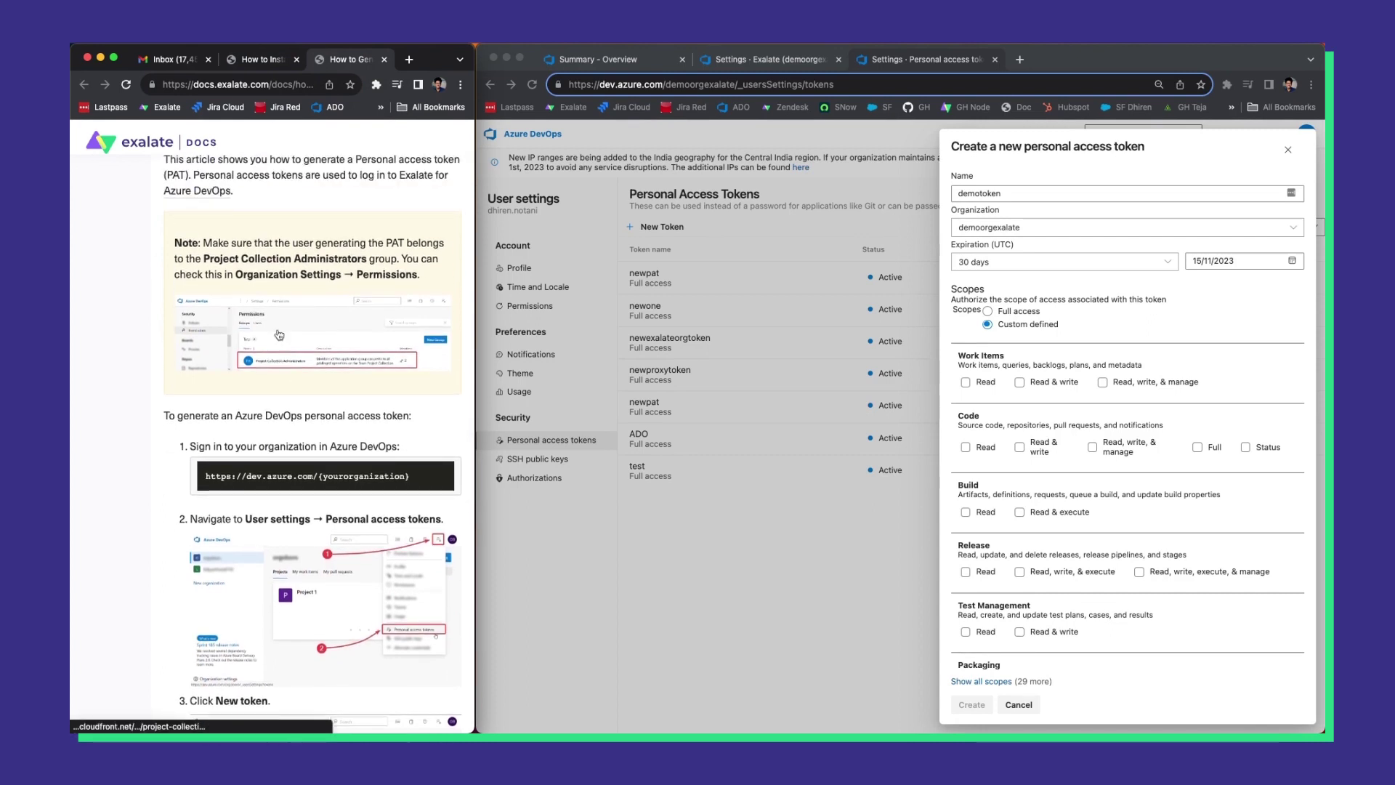
{"action": "scroll", "coordinate": [279, 320], "scroll_direction": "up", "scroll_amount": 1}
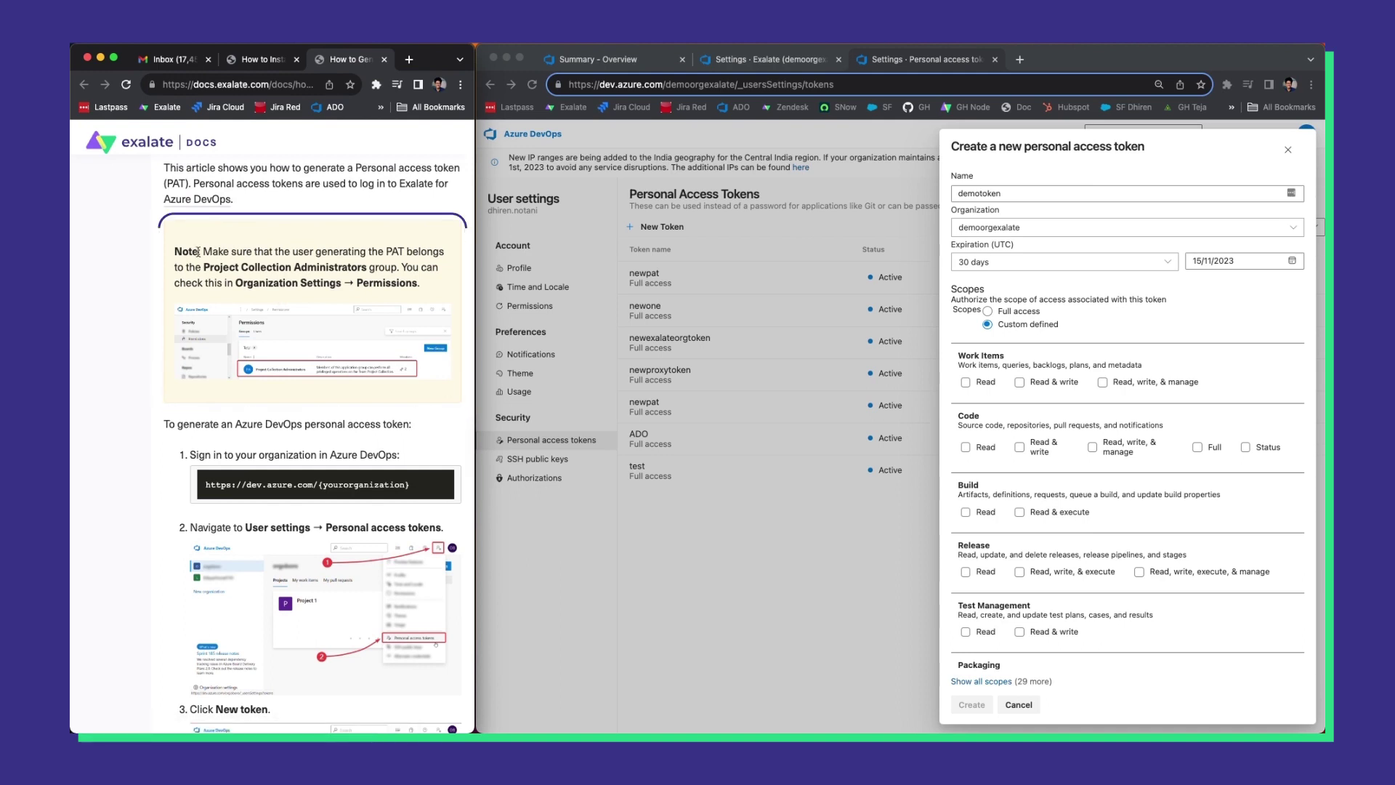
{"action": "left_click_drag", "start_coordinate": [197, 251], "coordinate": [426, 252]}
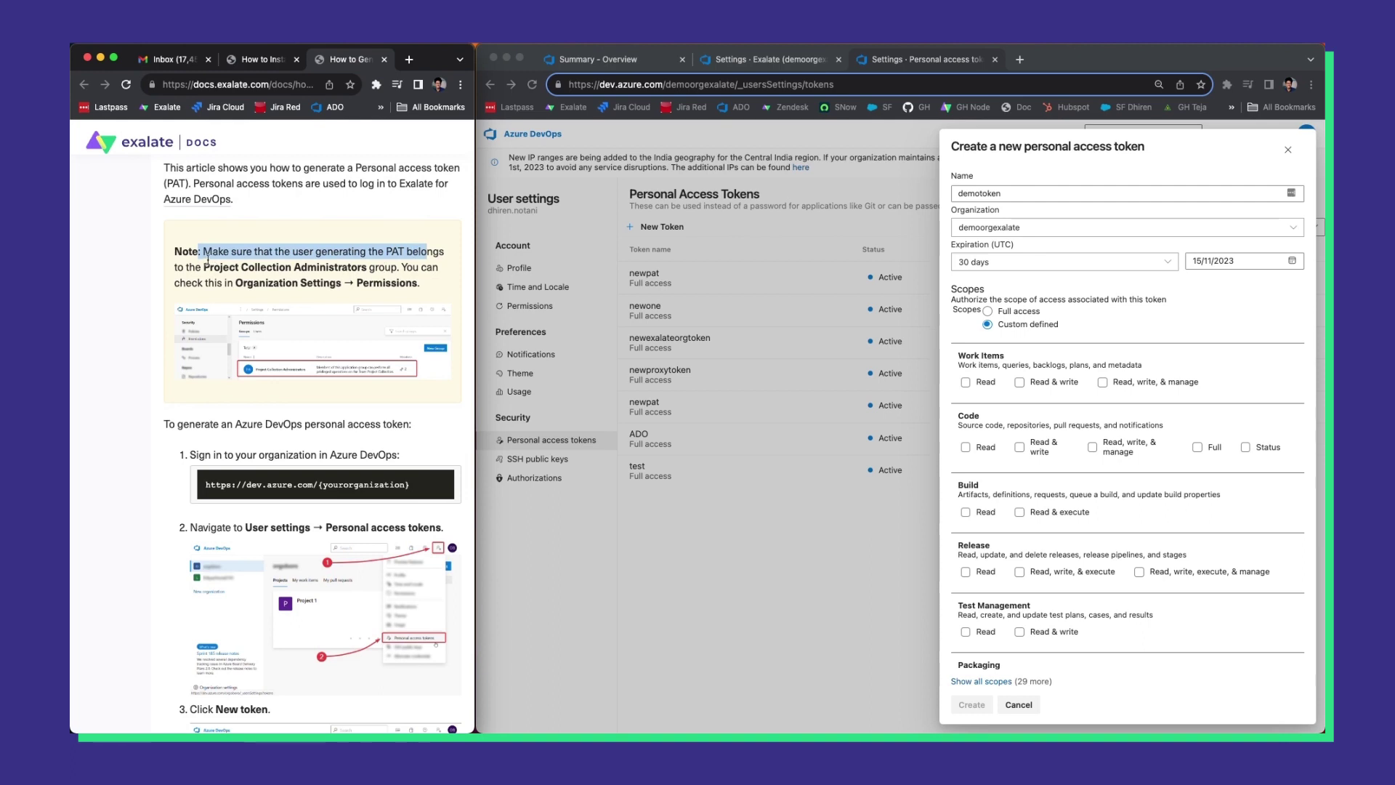
{"action": "left_click_drag", "start_coordinate": [203, 267], "coordinate": [378, 269]}
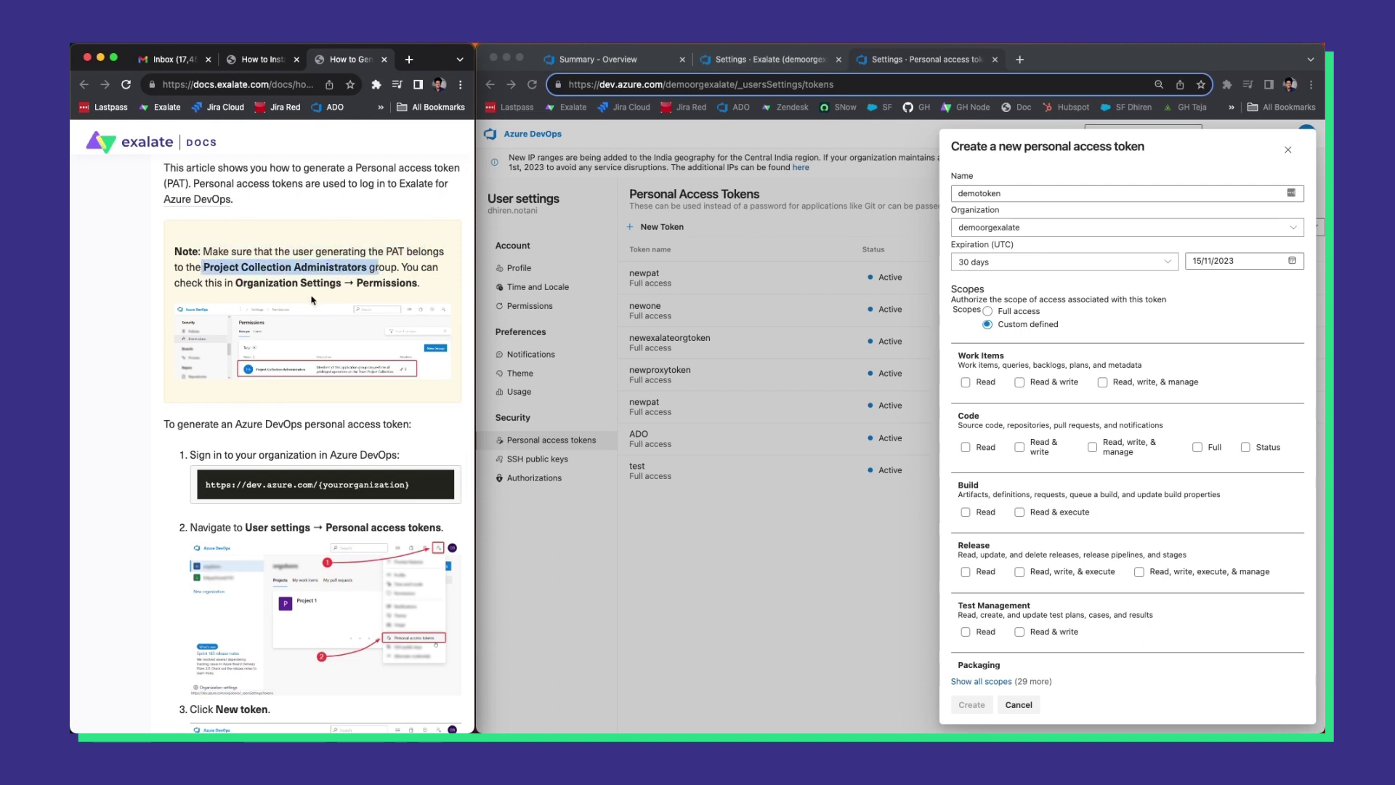
Scroll to step 5 and mark the User Profile, Identity and Work Items scope lines.
{"action": "scroll", "coordinate": [345, 411], "scroll_direction": "down", "scroll_amount": 3}
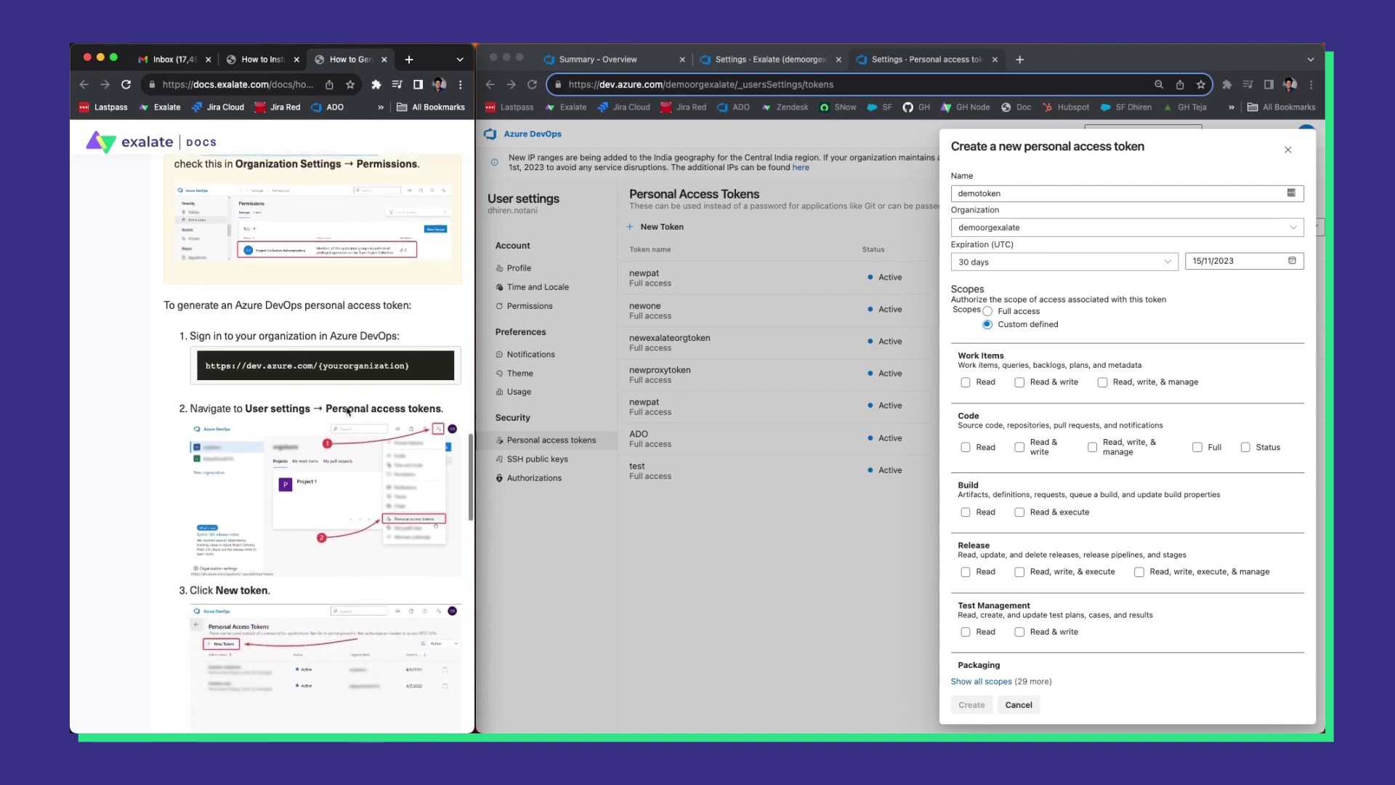
{"action": "scroll", "coordinate": [323, 373], "scroll_direction": "down", "scroll_amount": 5}
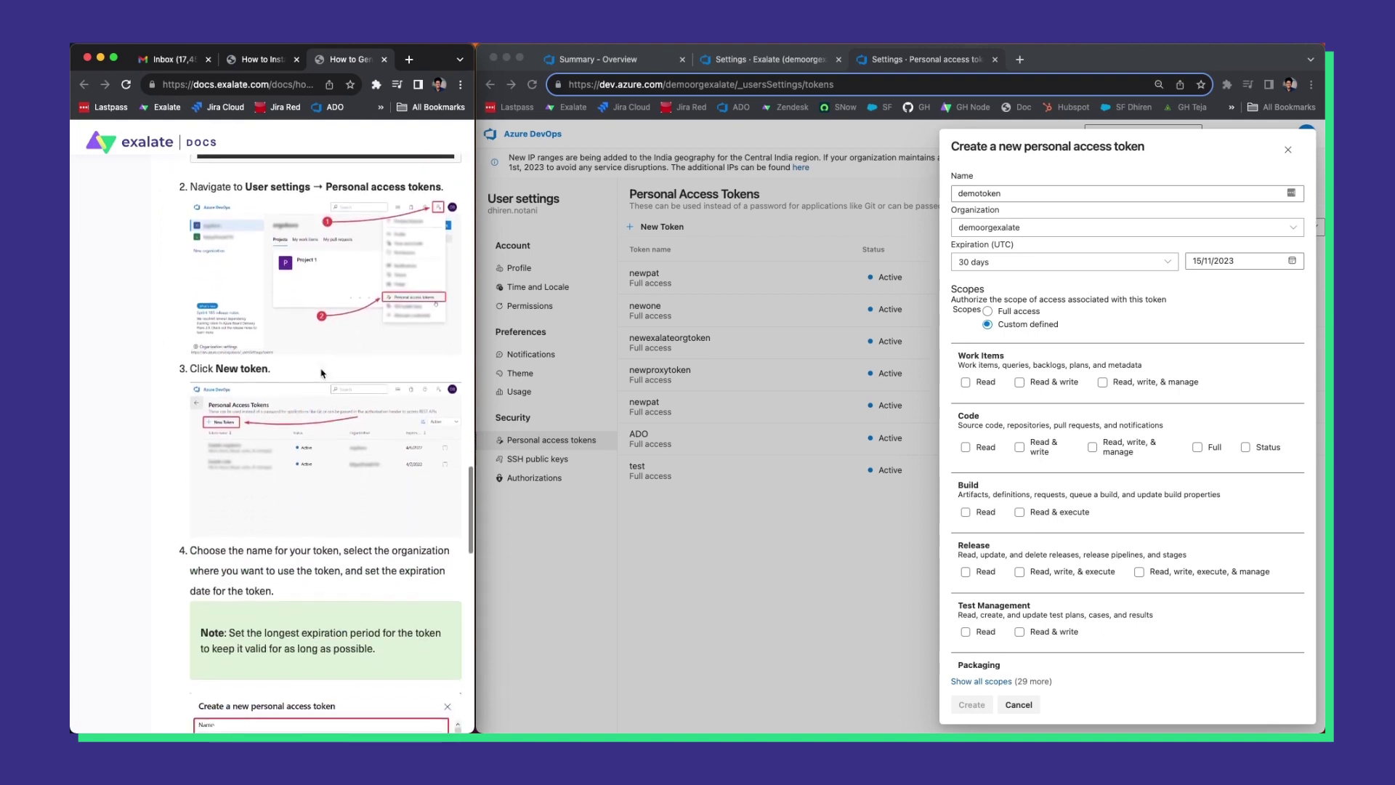
{"action": "scroll", "coordinate": [322, 373], "scroll_direction": "down", "scroll_amount": 7}
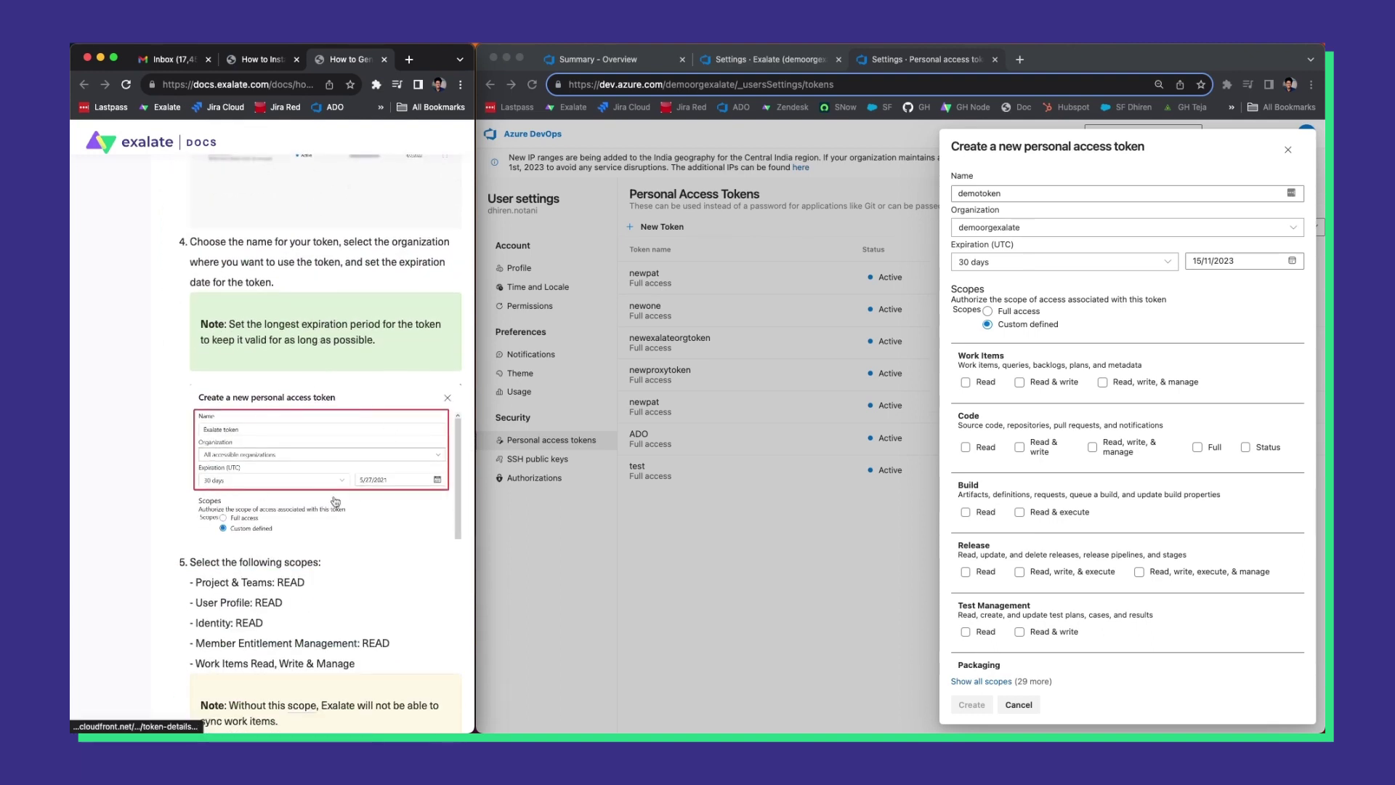
{"action": "scroll", "coordinate": [335, 501], "scroll_direction": "down", "scroll_amount": 4}
{"action": "left_click_drag", "start_coordinate": [193, 414], "coordinate": [294, 415]}
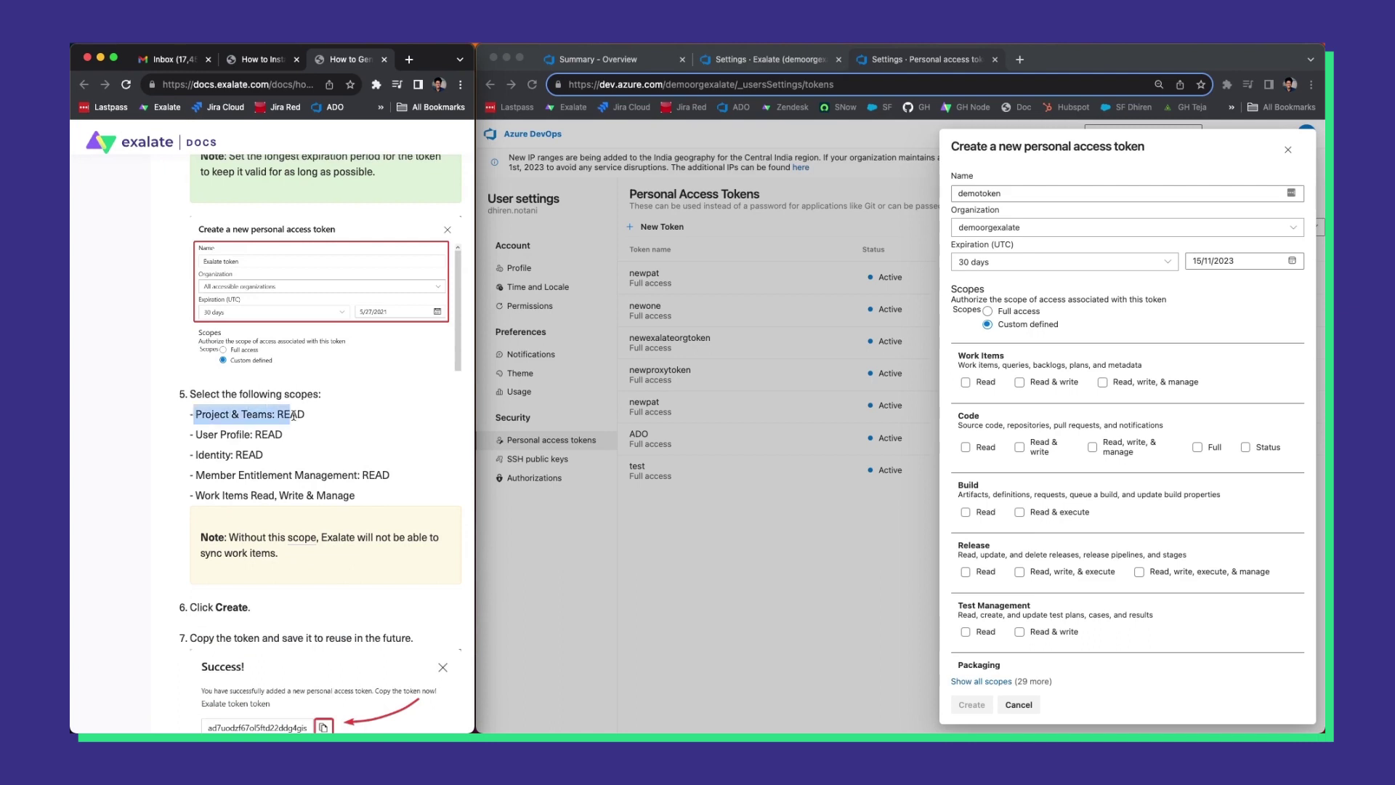
{"action": "left_click_drag", "start_coordinate": [187, 436], "coordinate": [285, 436]}
{"action": "left_click_drag", "start_coordinate": [187, 454], "coordinate": [308, 455]}
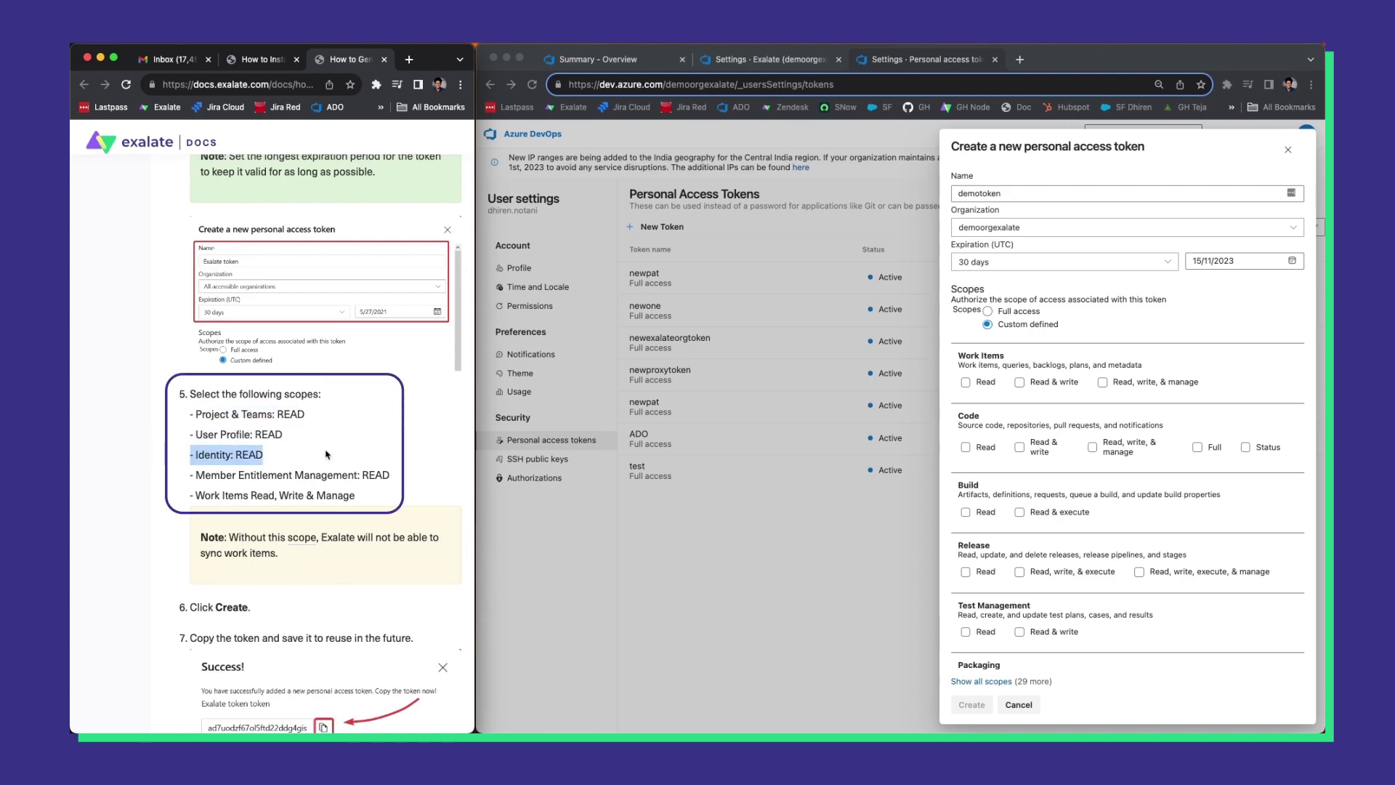
{"action": "left_click", "coordinate": [196, 490]}
{"action": "left_click_drag", "start_coordinate": [194, 497], "coordinate": [354, 497]}
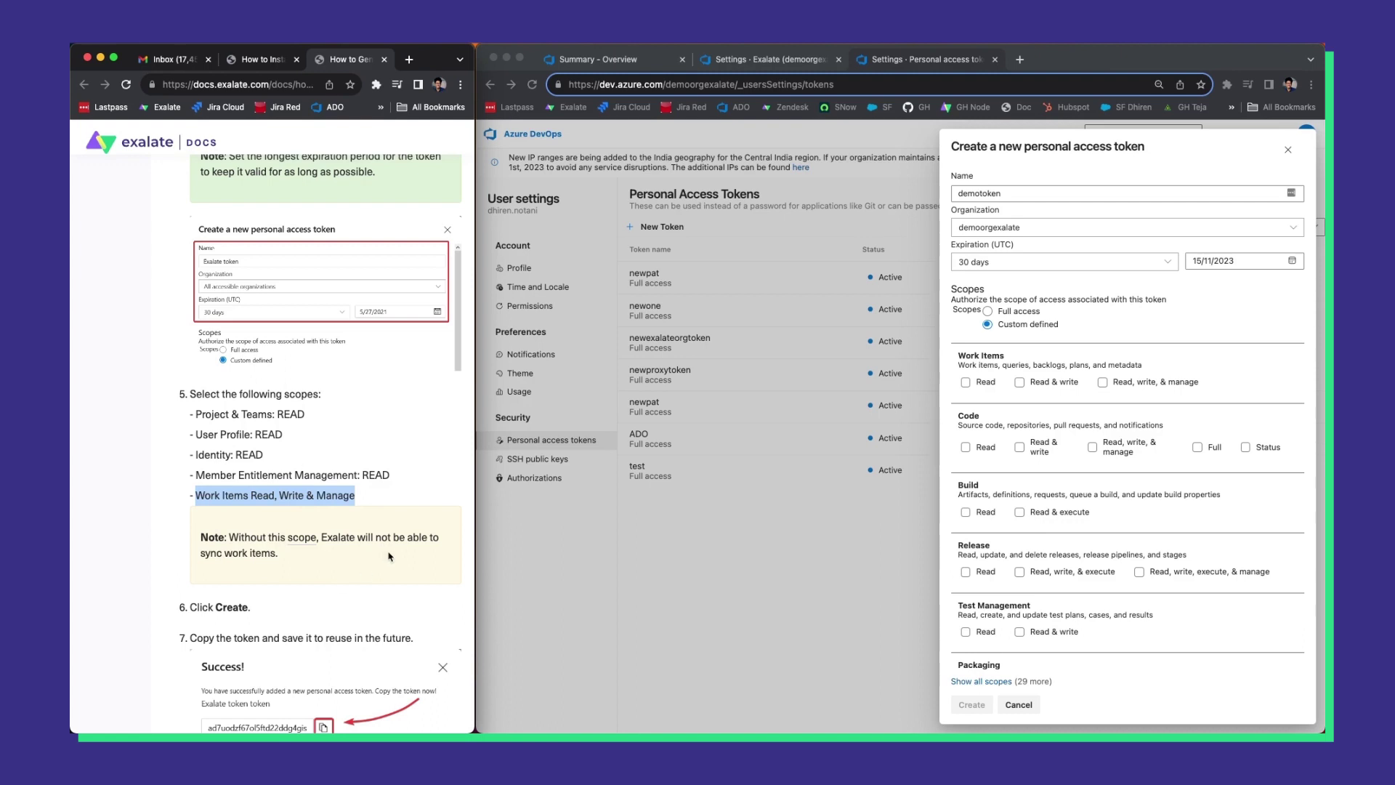
{"action": "scroll", "coordinate": [391, 557], "scroll_direction": "down", "scroll_amount": 2}
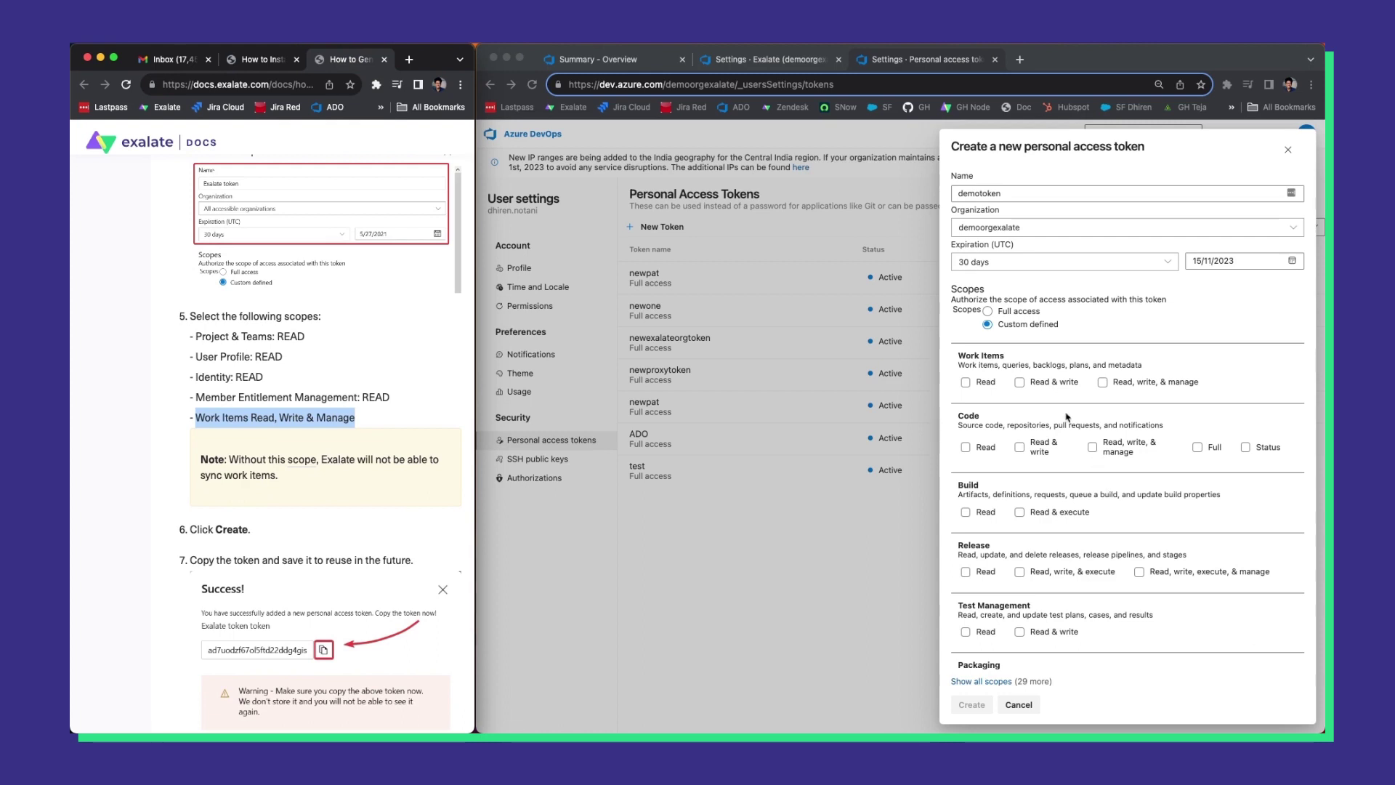
Give demotoken Work Items Read, write & manage access.
{"action": "left_click", "coordinate": [1035, 404]}
{"action": "left_click", "coordinate": [982, 384]}
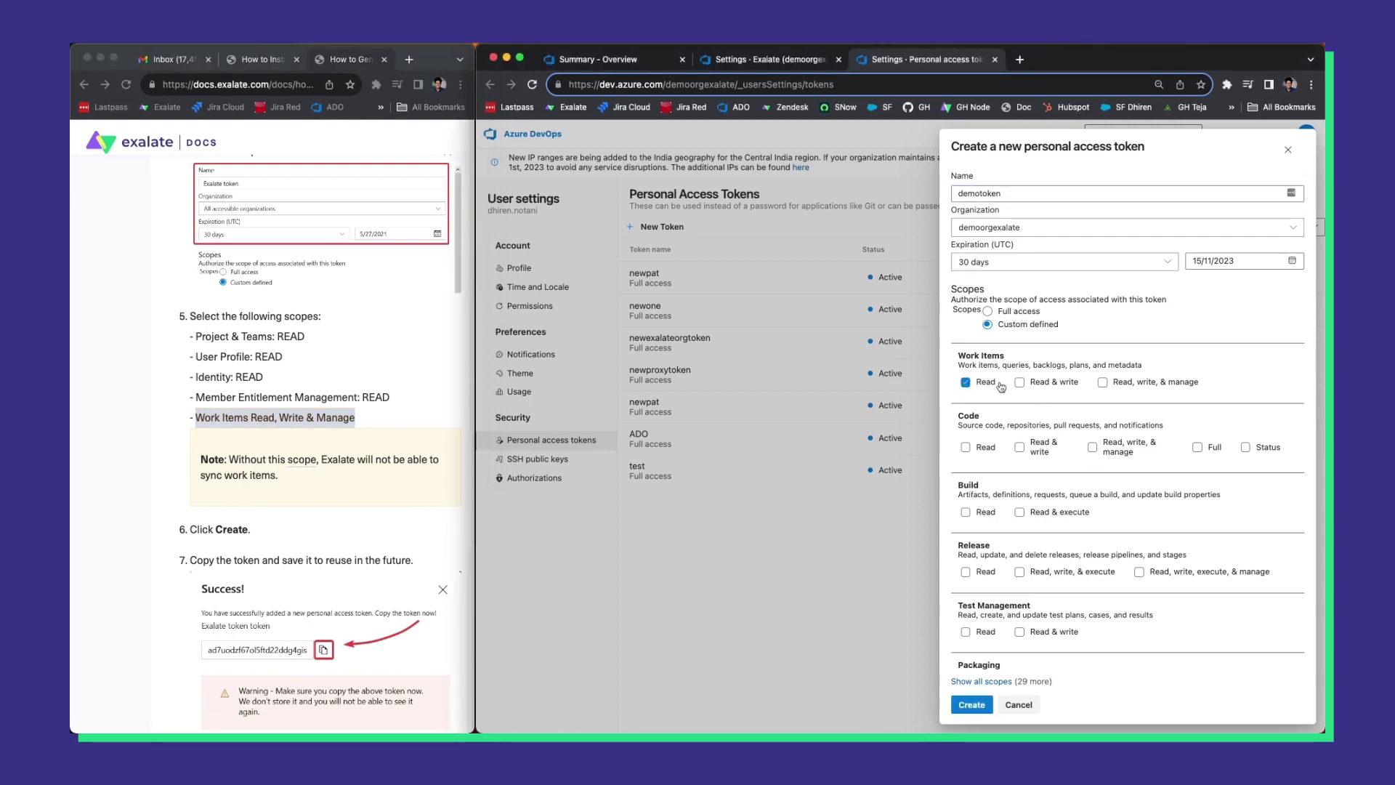
{"action": "left_click", "coordinate": [1017, 386]}
{"action": "left_click", "coordinate": [1120, 384]}
{"action": "scroll", "coordinate": [1117, 405], "scroll_direction": "down", "scroll_amount": 2}
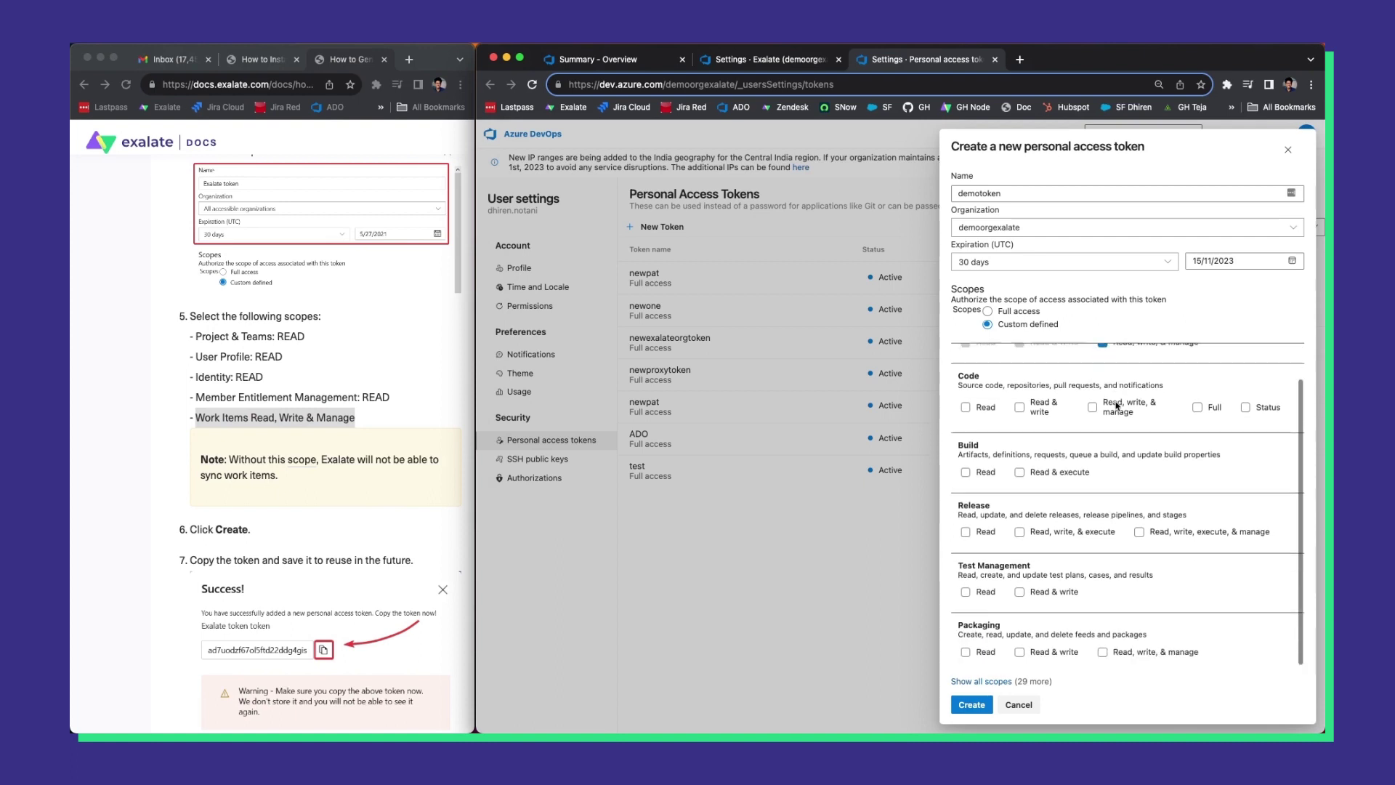
{"action": "scroll", "coordinate": [1117, 405], "scroll_direction": "up", "scroll_amount": 2}
{"action": "scroll", "coordinate": [1117, 405], "scroll_direction": "down", "scroll_amount": 1}
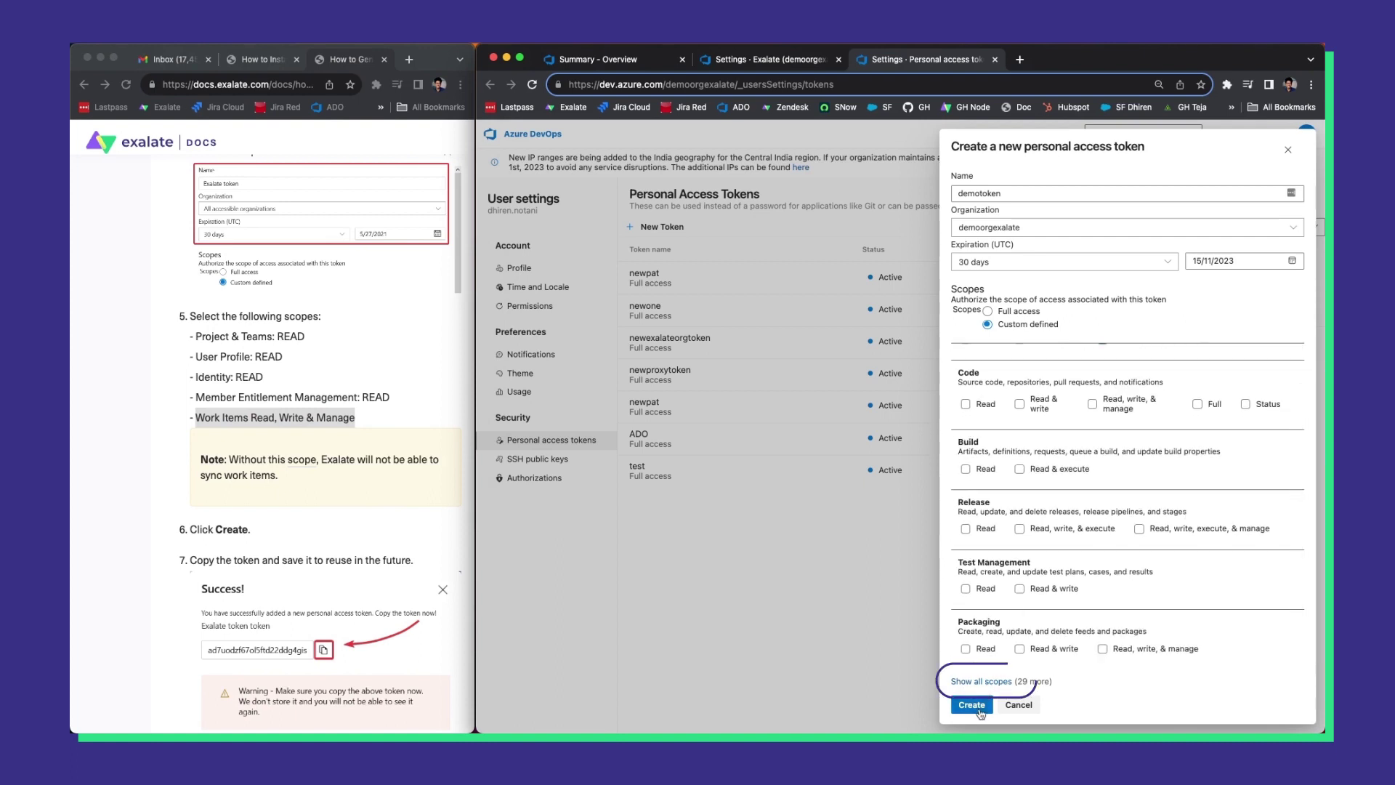
Show all scopes and grant Read for Project and Team and User Profile.
{"action": "left_click", "coordinate": [980, 681]}
{"action": "scroll", "coordinate": [1128, 487], "scroll_direction": "down", "scroll_amount": 8}
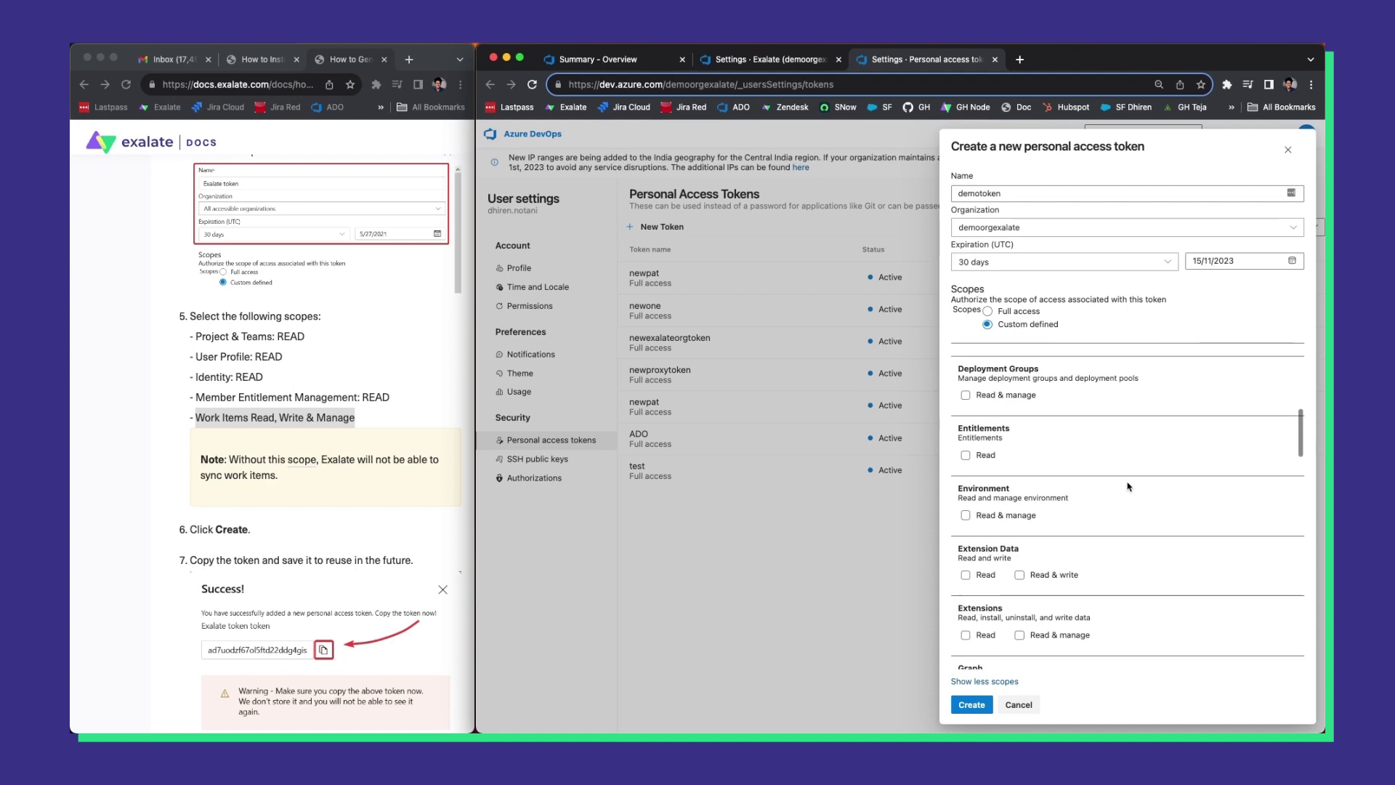
{"action": "scroll", "coordinate": [1129, 486], "scroll_direction": "down", "scroll_amount": 6}
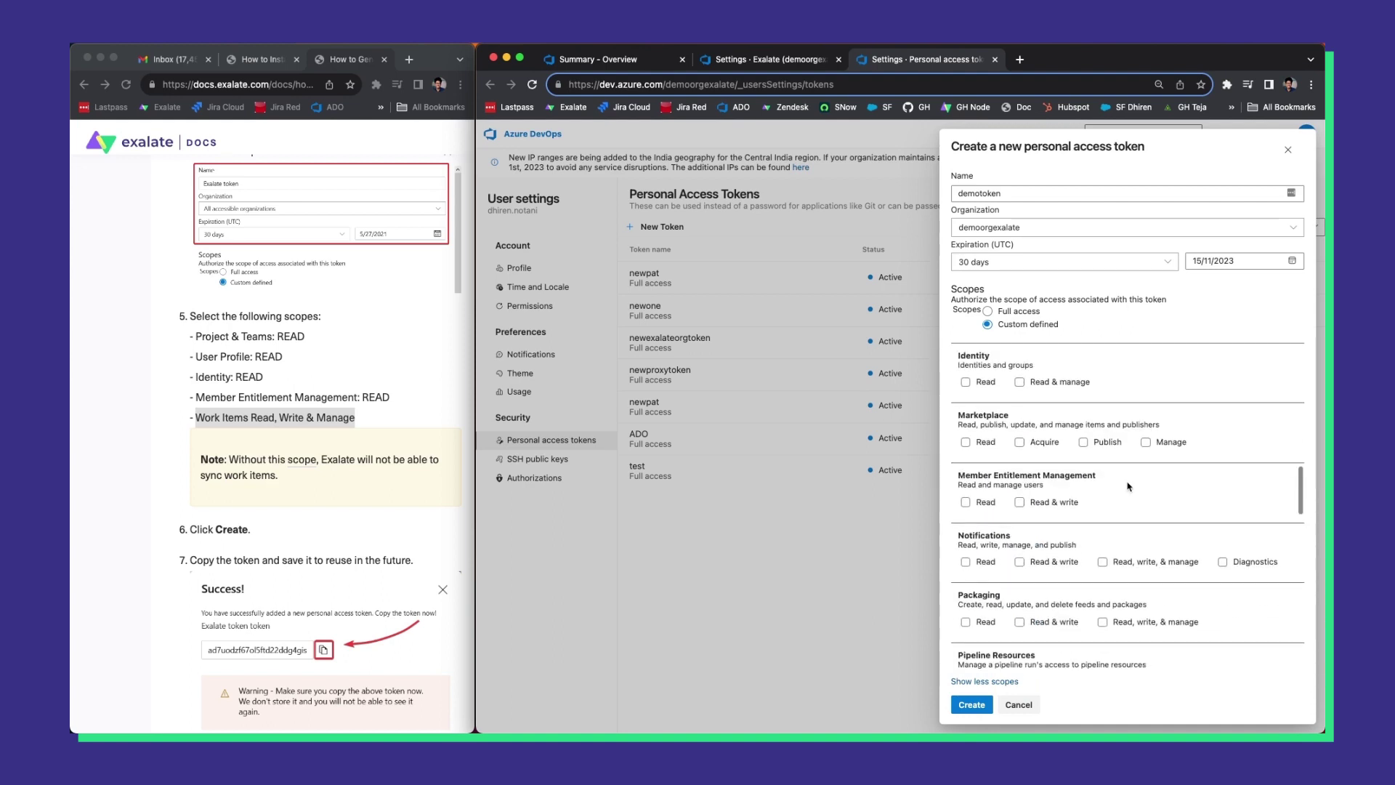
{"action": "scroll", "coordinate": [1128, 486], "scroll_direction": "down", "scroll_amount": 4}
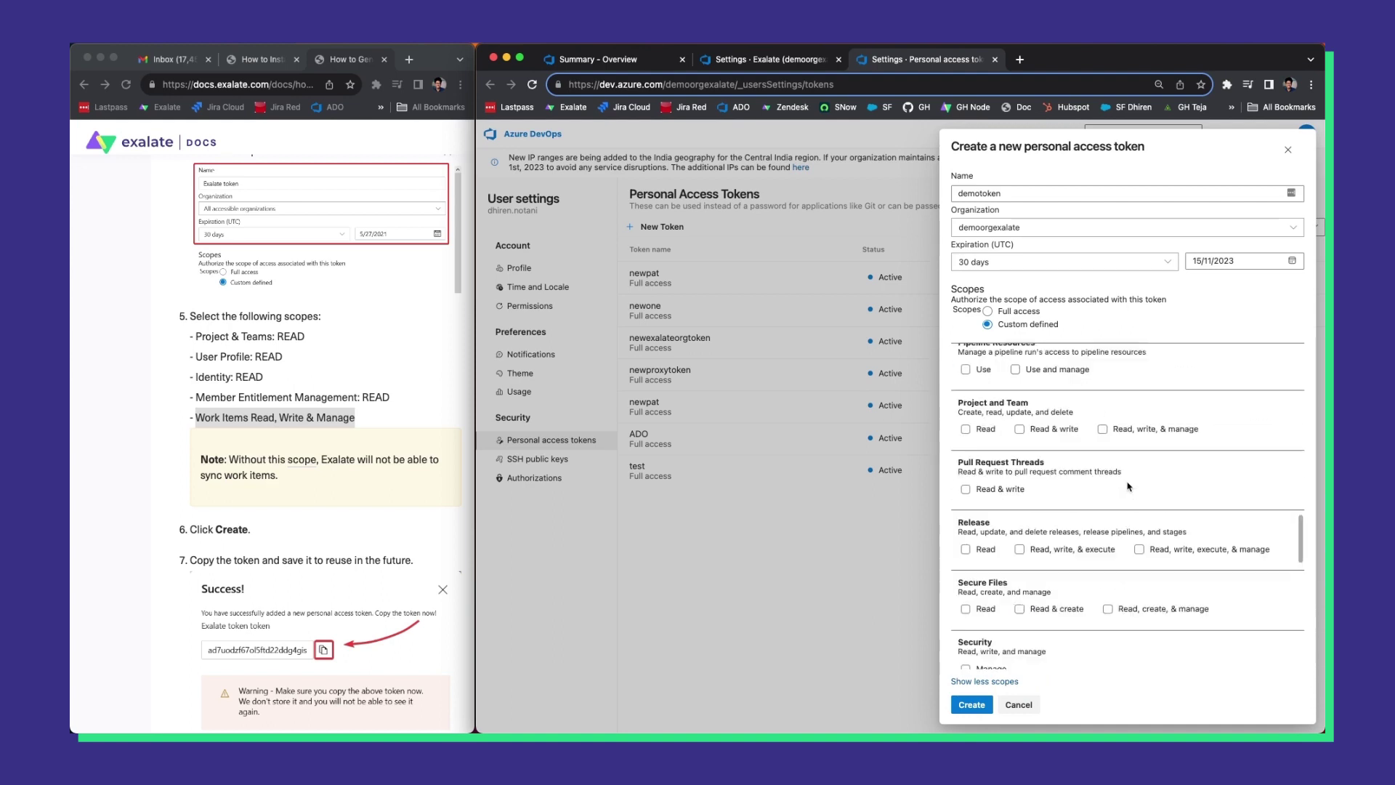
{"action": "left_click", "coordinate": [979, 432]}
{"action": "scroll", "coordinate": [1017, 465], "scroll_direction": "down", "scroll_amount": 5}
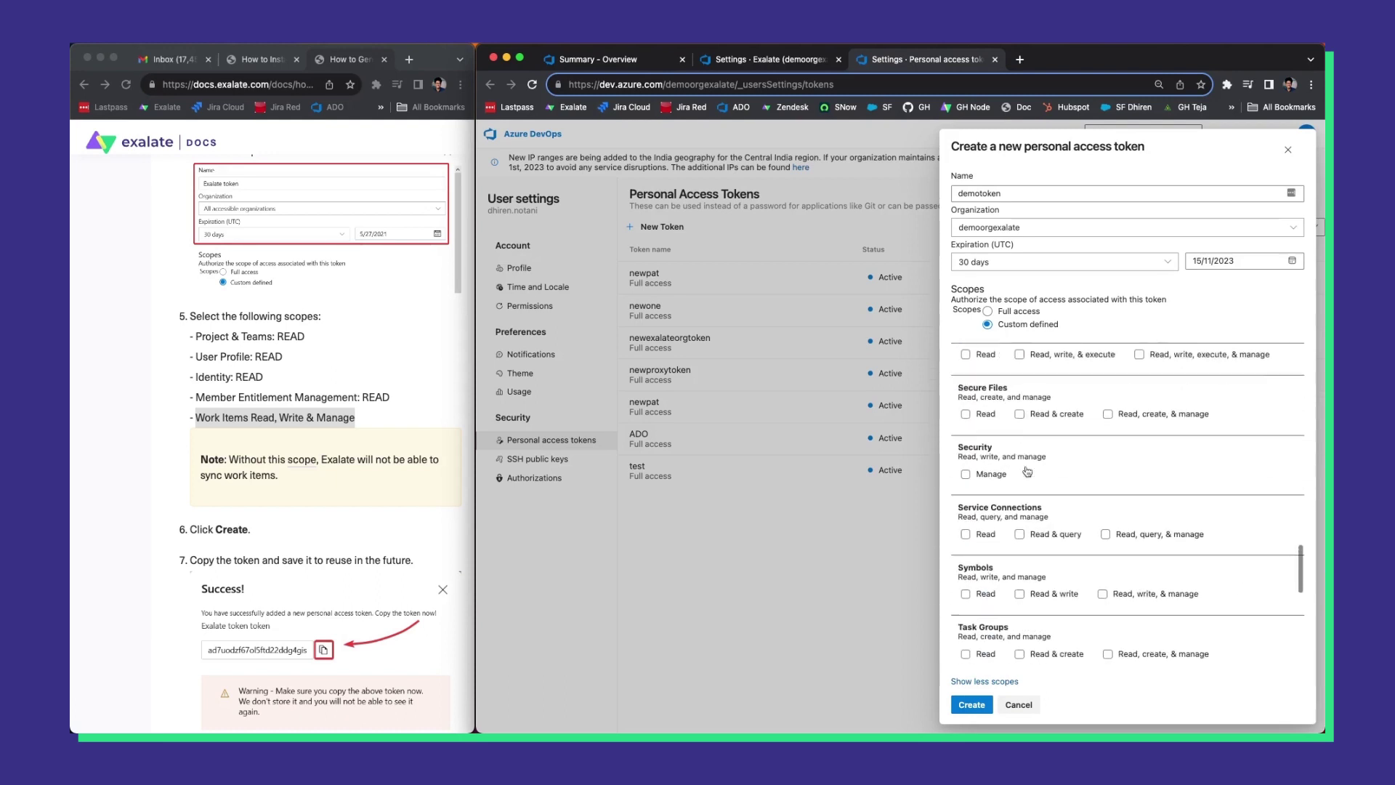
{"action": "scroll", "coordinate": [1026, 466], "scroll_direction": "down", "scroll_amount": 5}
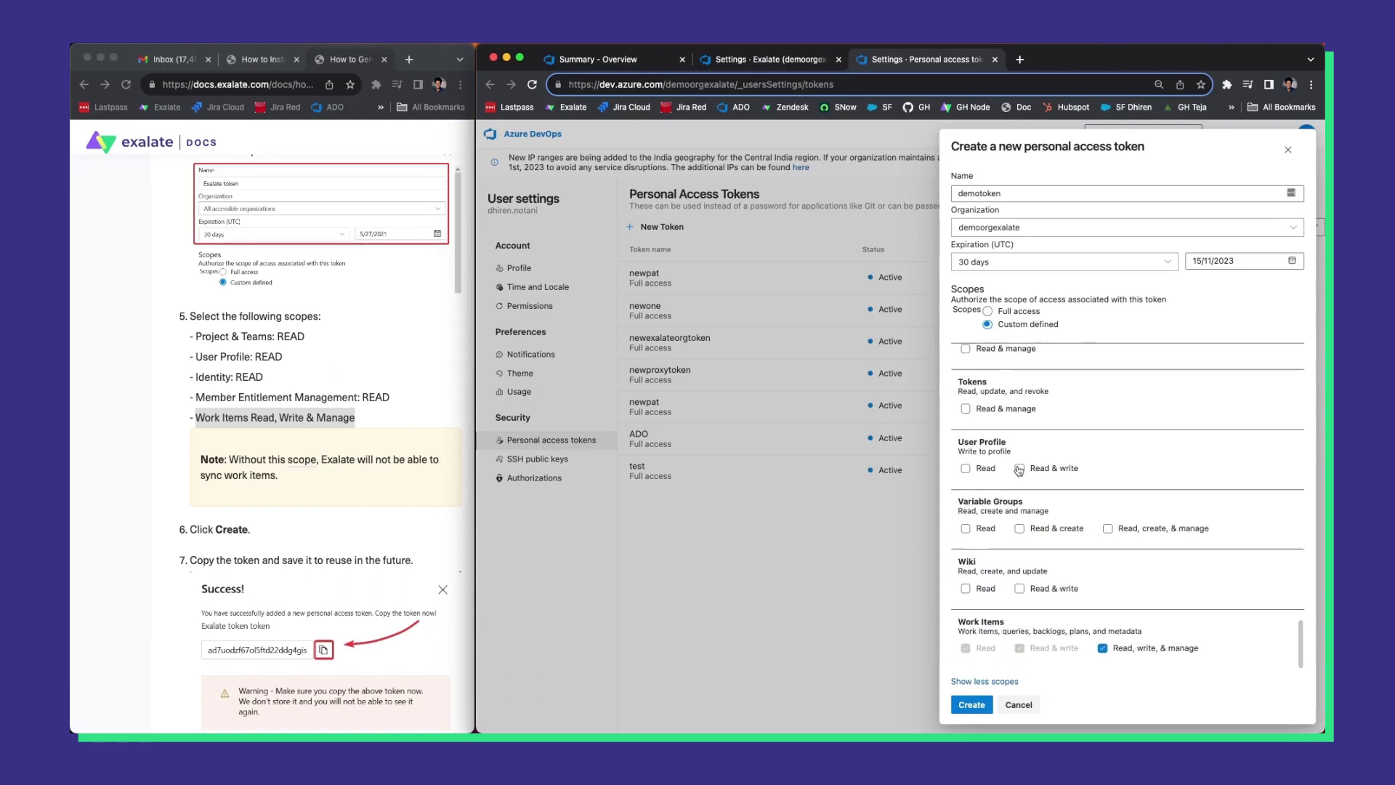
{"action": "left_click", "coordinate": [988, 469]}
Find and grant Read for Identity and Member Entitlement Management using page search.
{"action": "key", "text": "ctrl+f"}
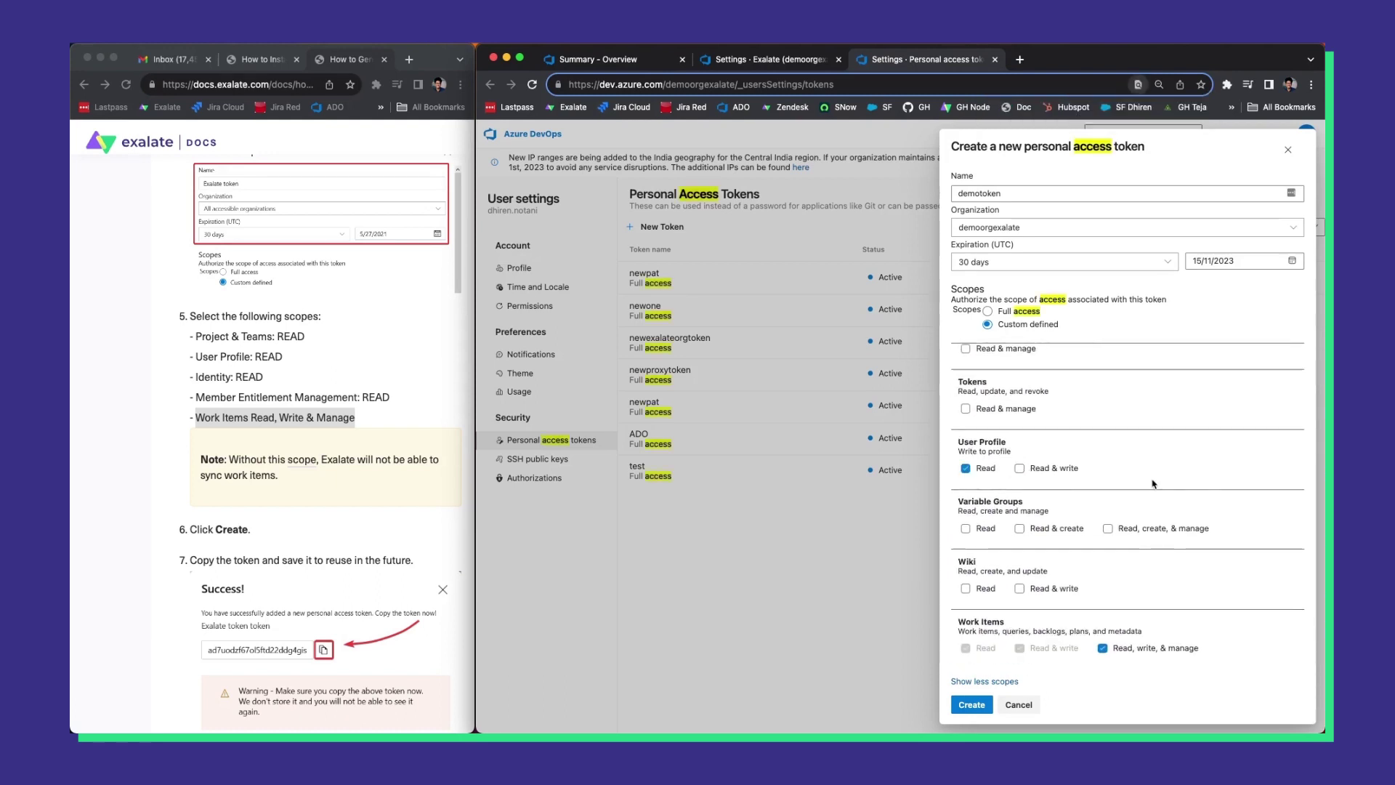
{"action": "type", "text": "ident"}
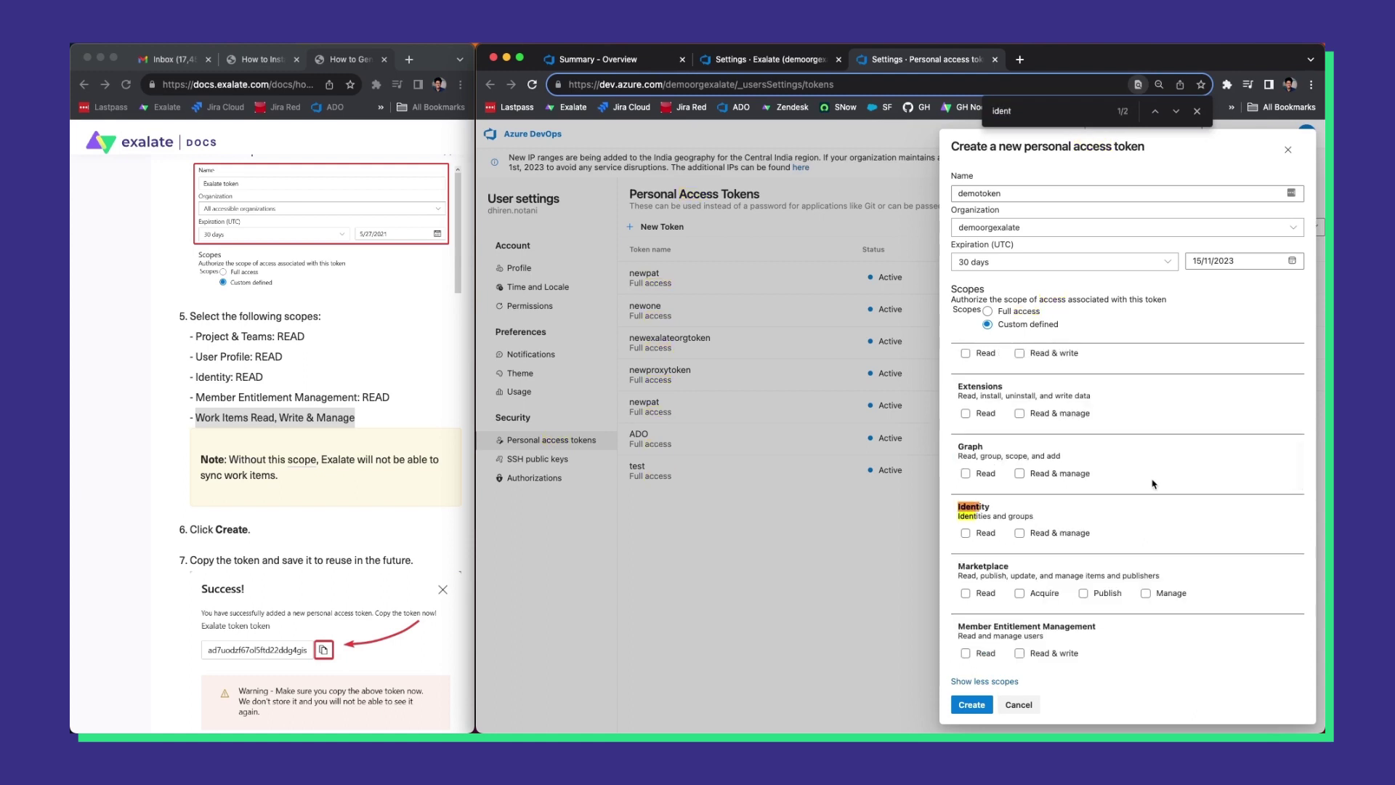
{"action": "left_click", "coordinate": [966, 533]}
{"action": "key", "text": "ctrl+a"}
{"action": "type", "text": "member"}
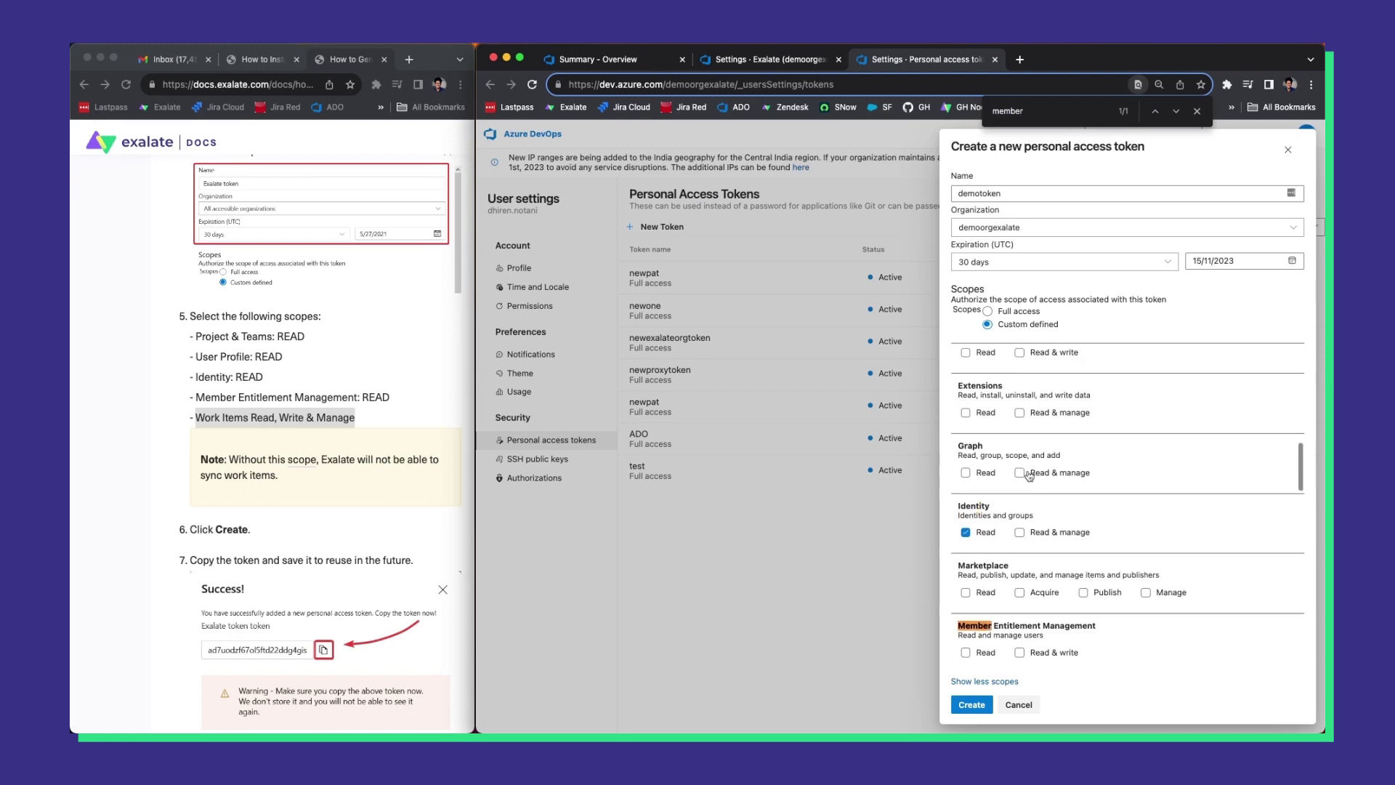
{"action": "scroll", "coordinate": [1028, 476], "scroll_direction": "down", "scroll_amount": 3}
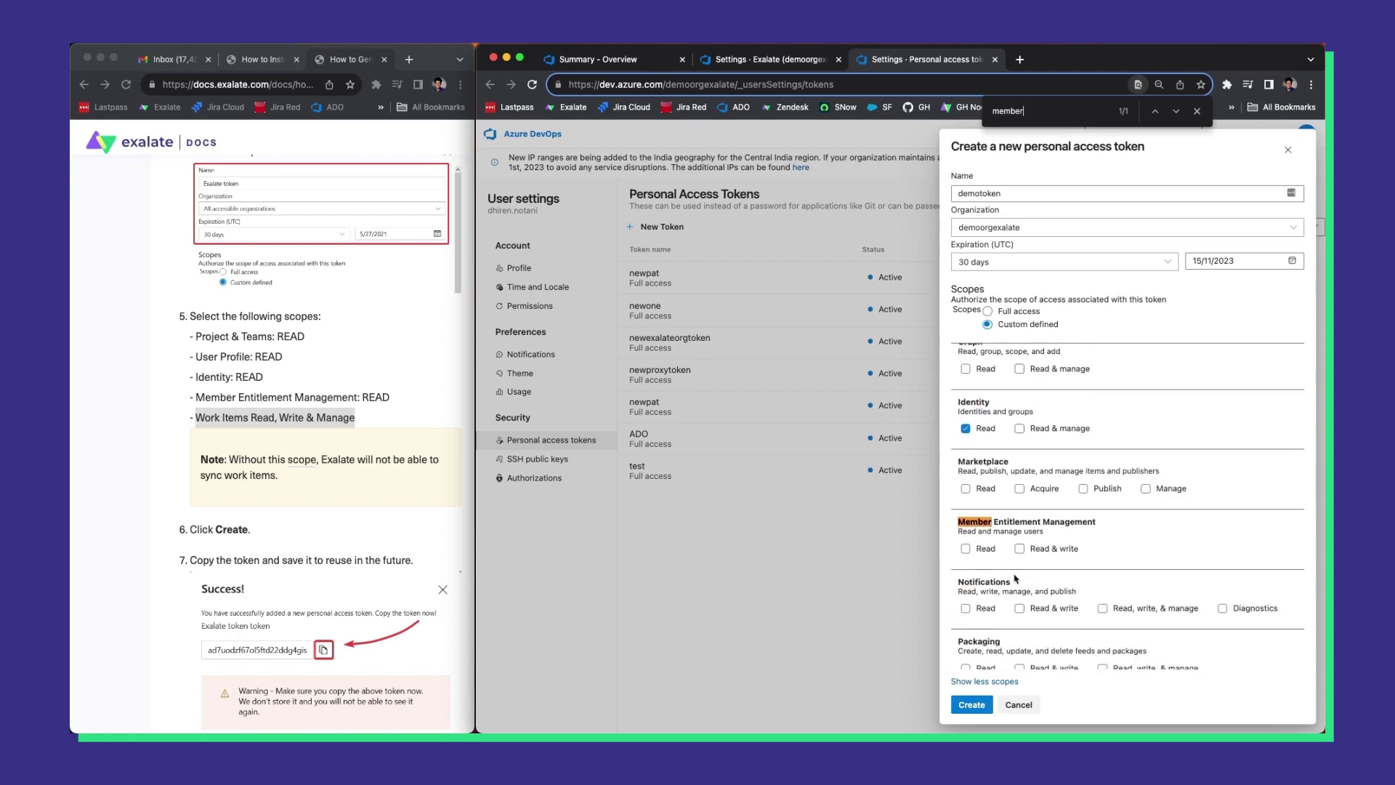
{"action": "left_click", "coordinate": [966, 548]}
Create demotoken, copy its value, and save it as Exalate's Proxy User PAT.
{"action": "left_click", "coordinate": [966, 706]}
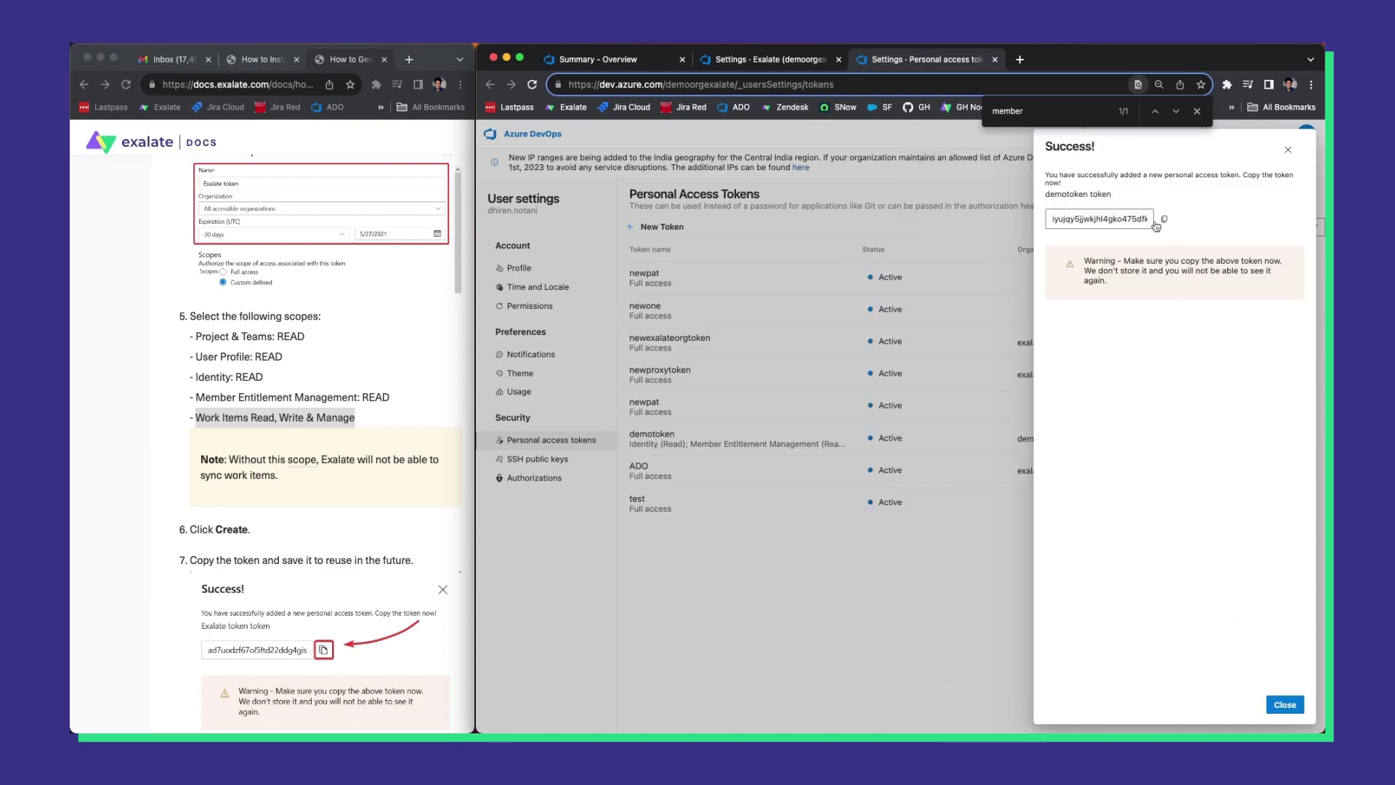
{"action": "left_click", "coordinate": [1164, 218]}
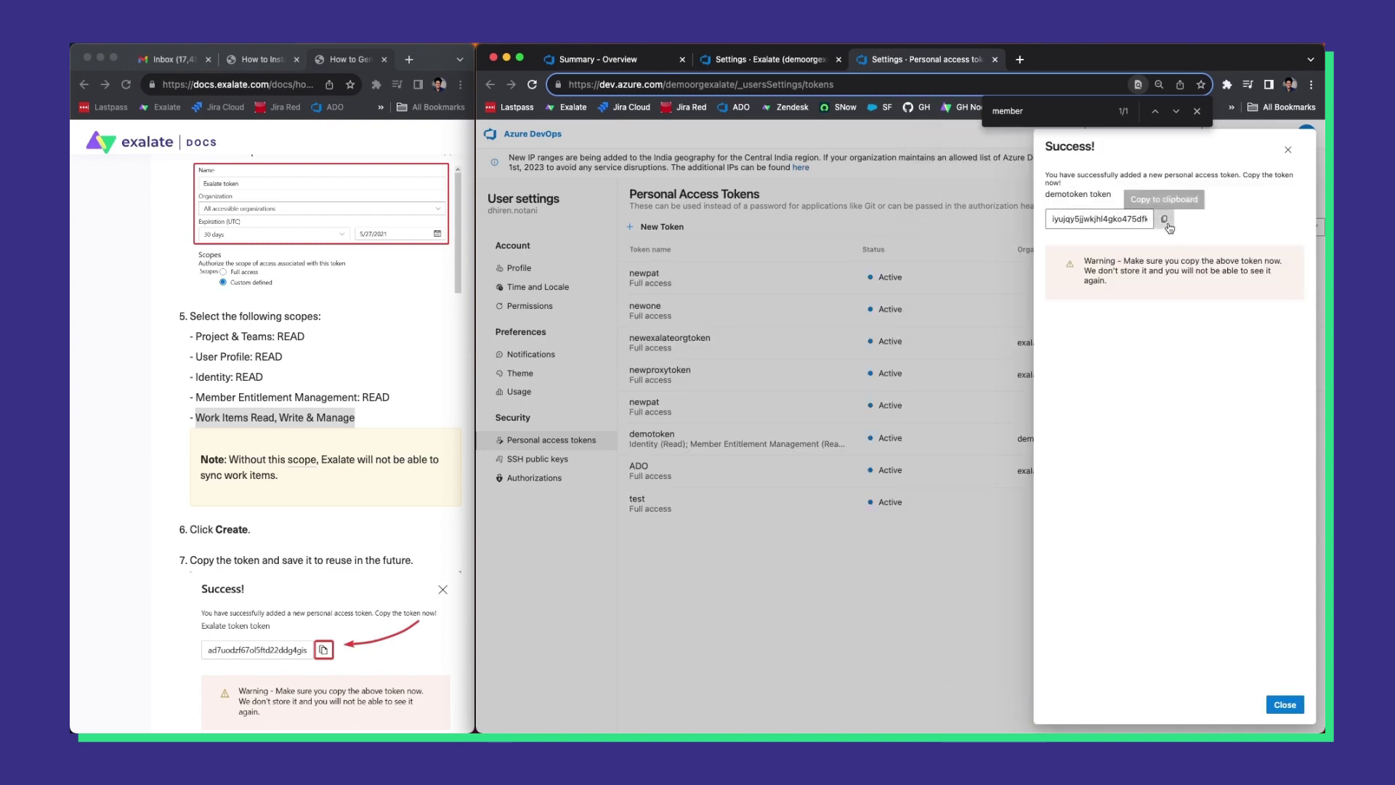
{"action": "left_click", "coordinate": [740, 60]}
{"action": "key", "text": "super+v"}
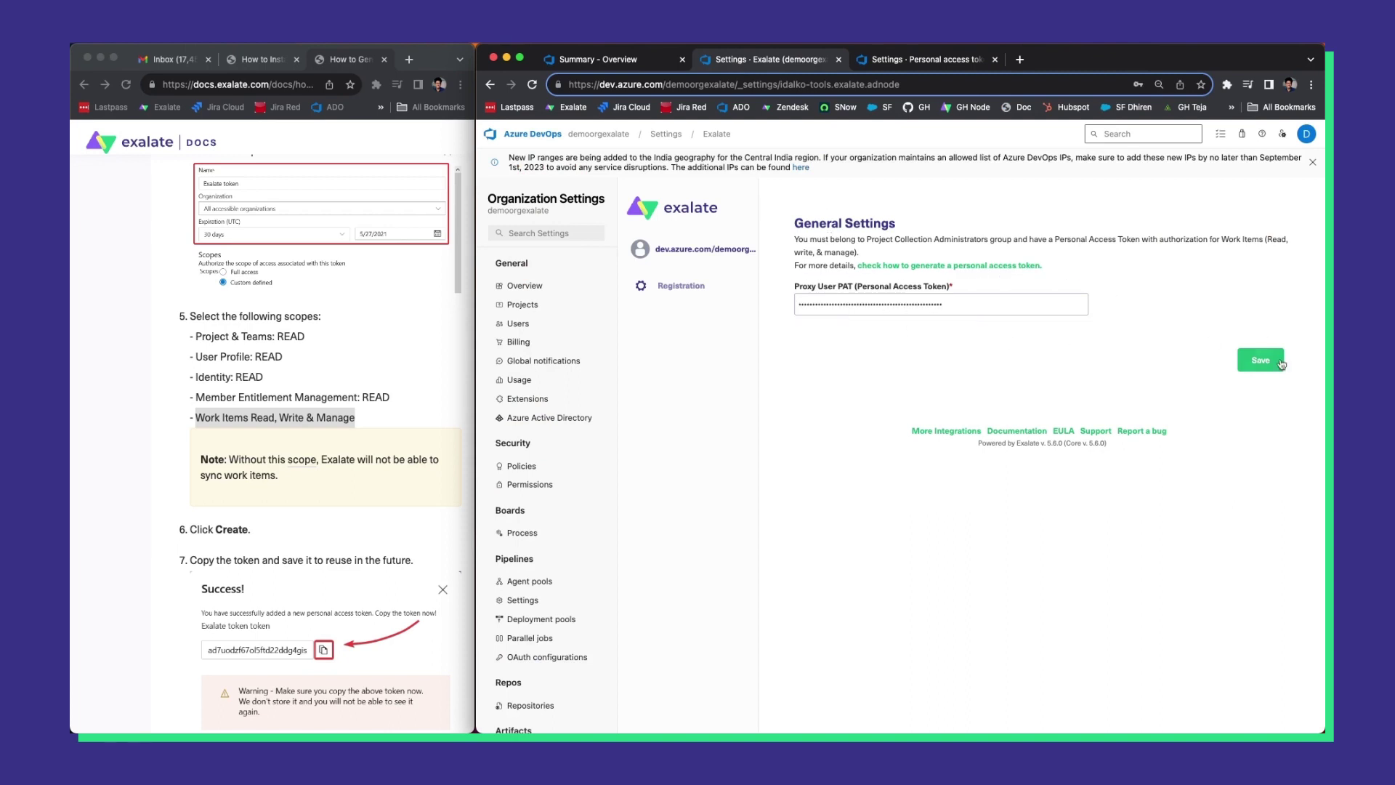
{"action": "left_click", "coordinate": [1257, 369]}
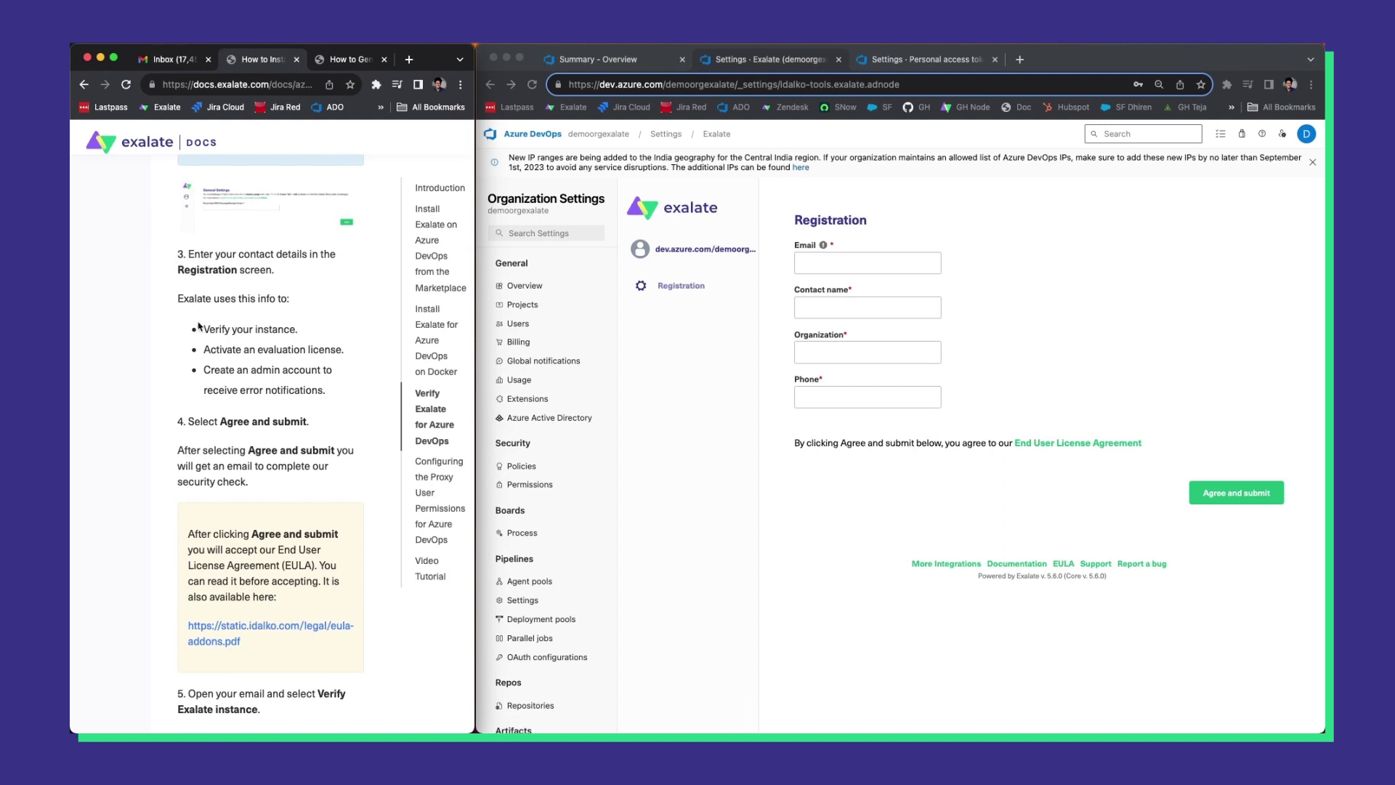
Note the docs' verify-instance step and enter the contact e-mail on the Registration form.
{"action": "left_click_drag", "start_coordinate": [198, 326], "coordinate": [311, 328]}
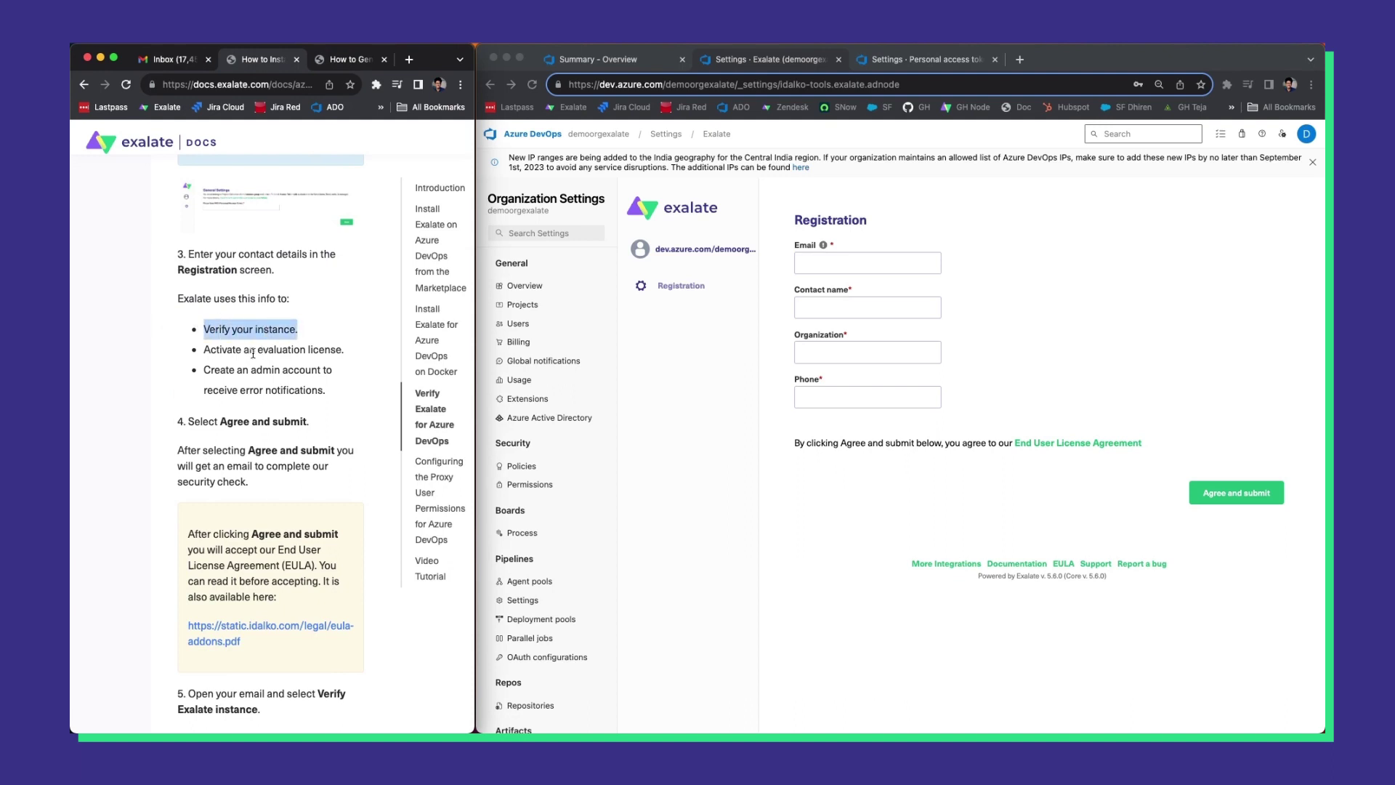
{"action": "left_click_drag", "start_coordinate": [204, 352], "coordinate": [306, 352]}
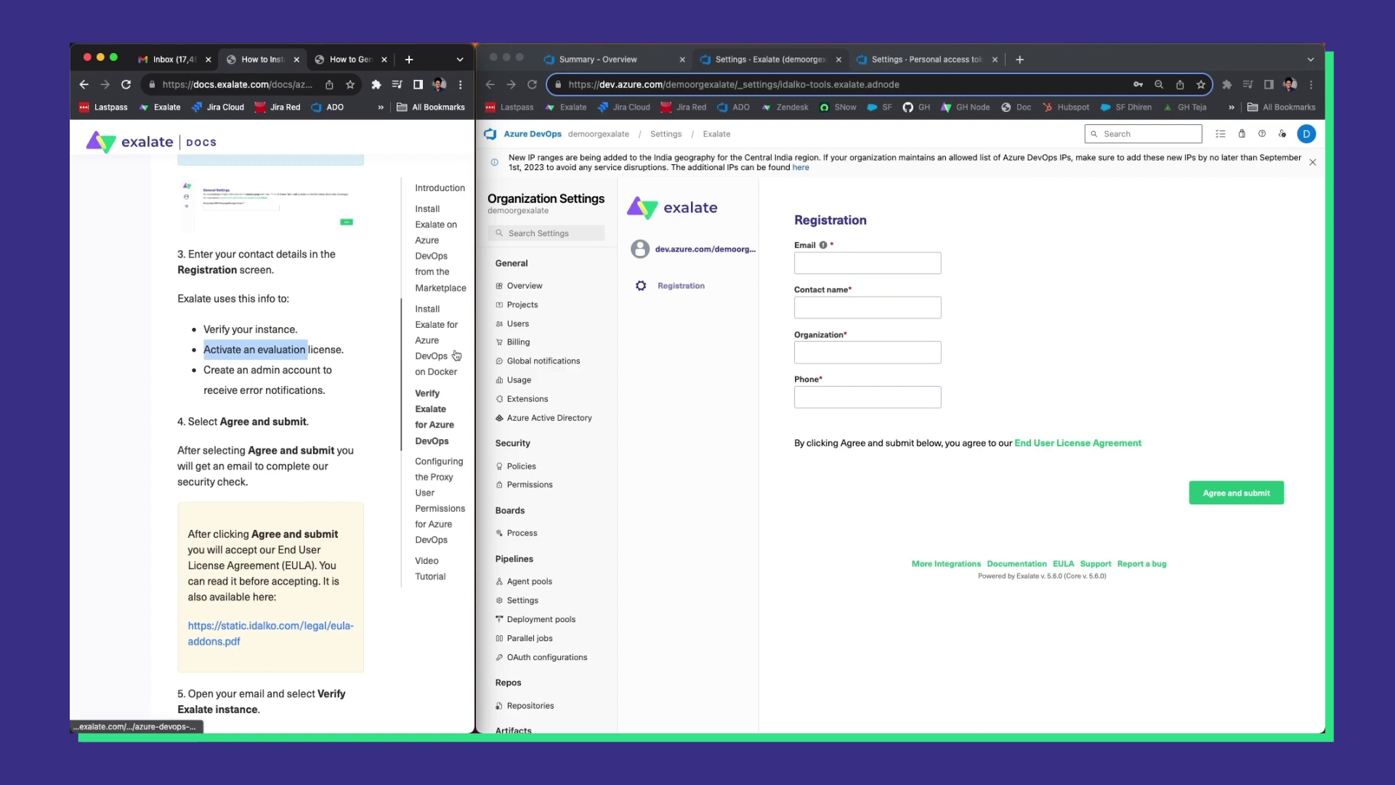
{"action": "left_click", "coordinate": [884, 265]}
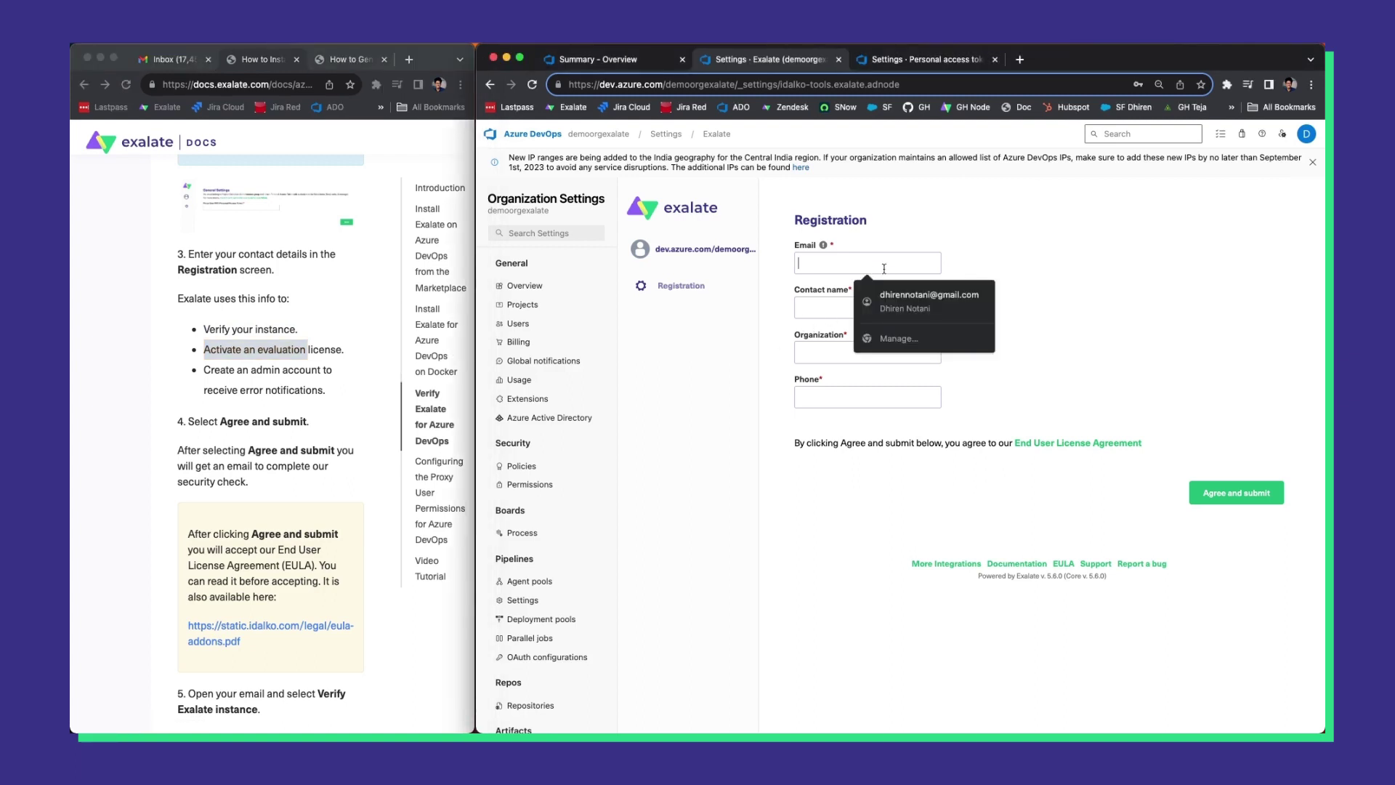
{"action": "key", "text": "Down"}
Enter the contact name, organization Exalate and phone number, then agree and submit.
{"action": "key", "text": "Tab"}
{"action": "type", "text": "Dhiren"}
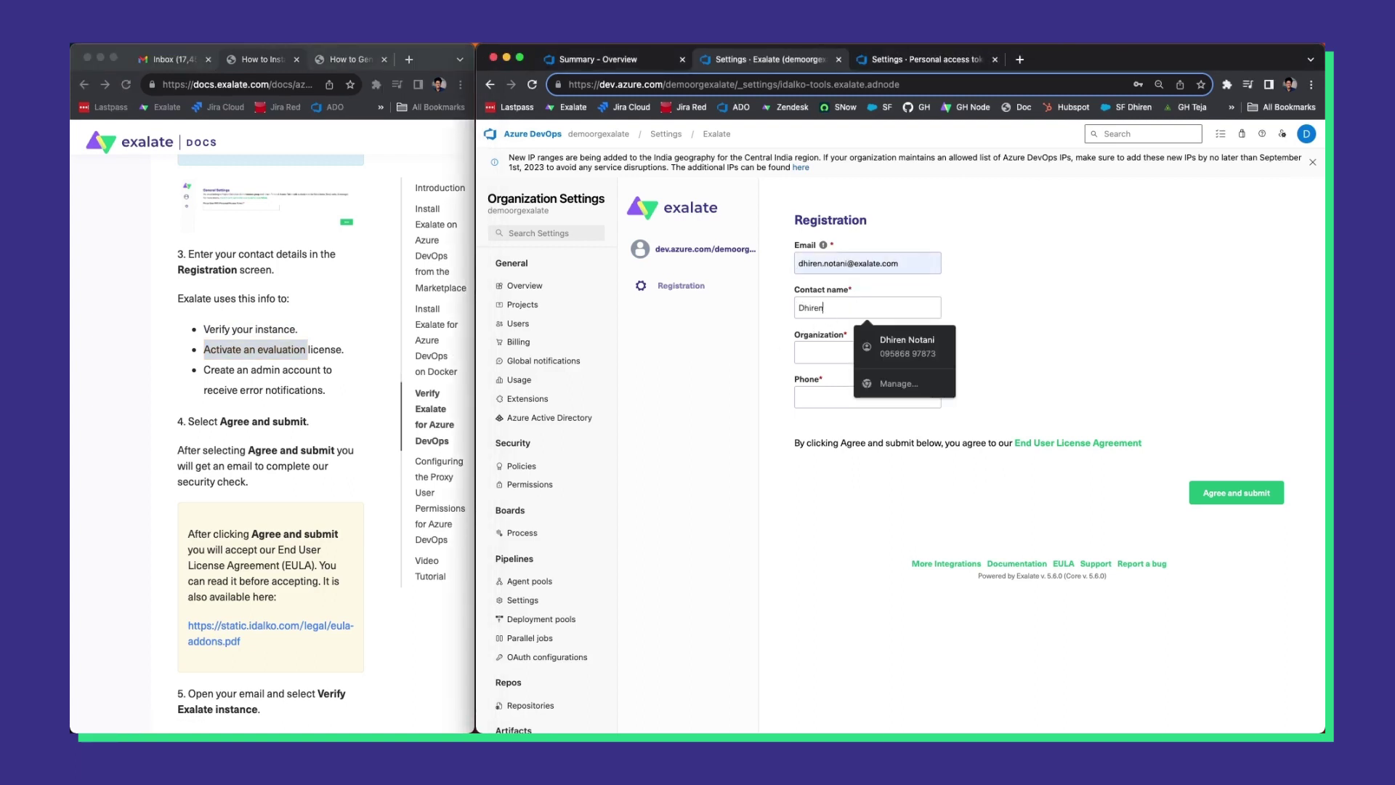
{"action": "key", "text": "Tab"}
{"action": "type", "text": "Exal"}
{"action": "key", "text": "Down"}
{"action": "key", "text": "Tab"}
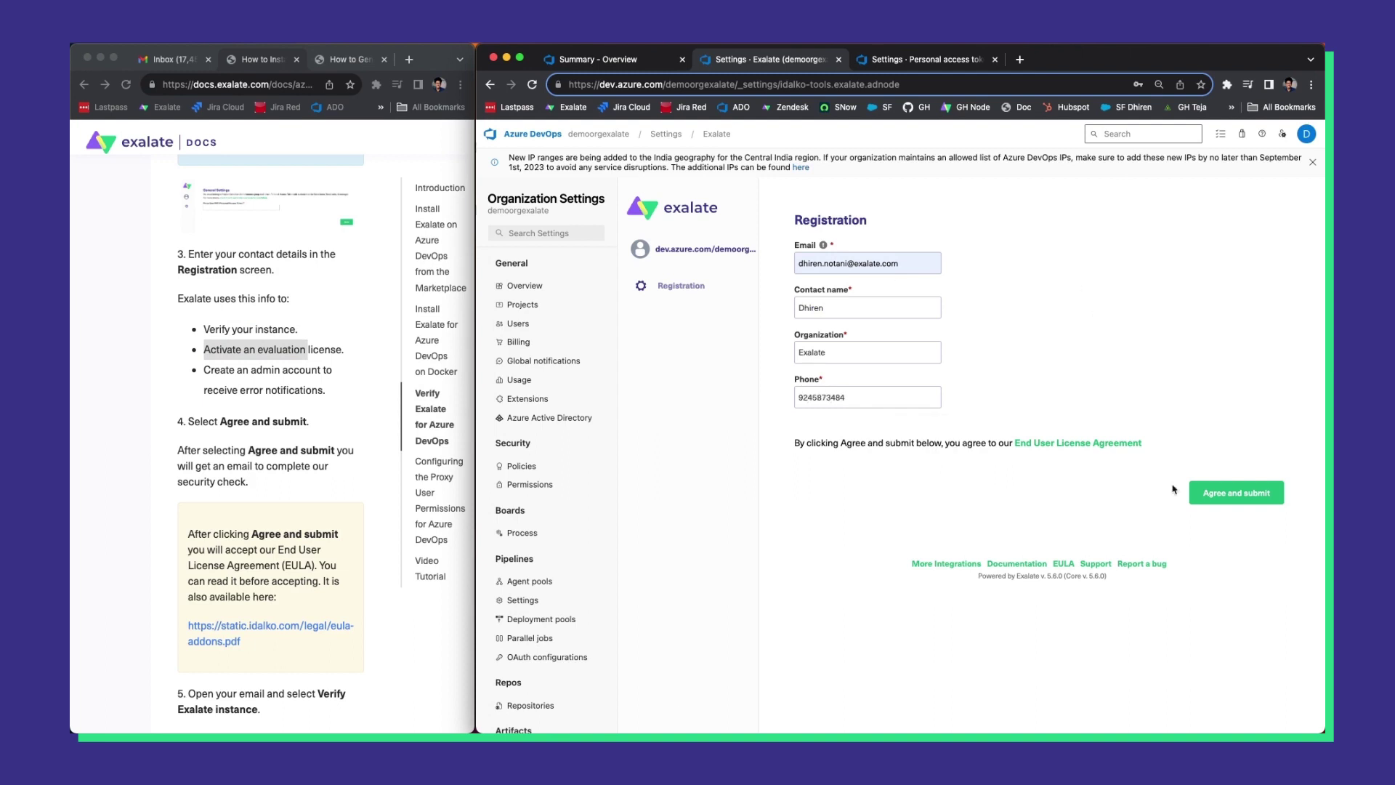
{"action": "left_click", "coordinate": [1202, 496]}
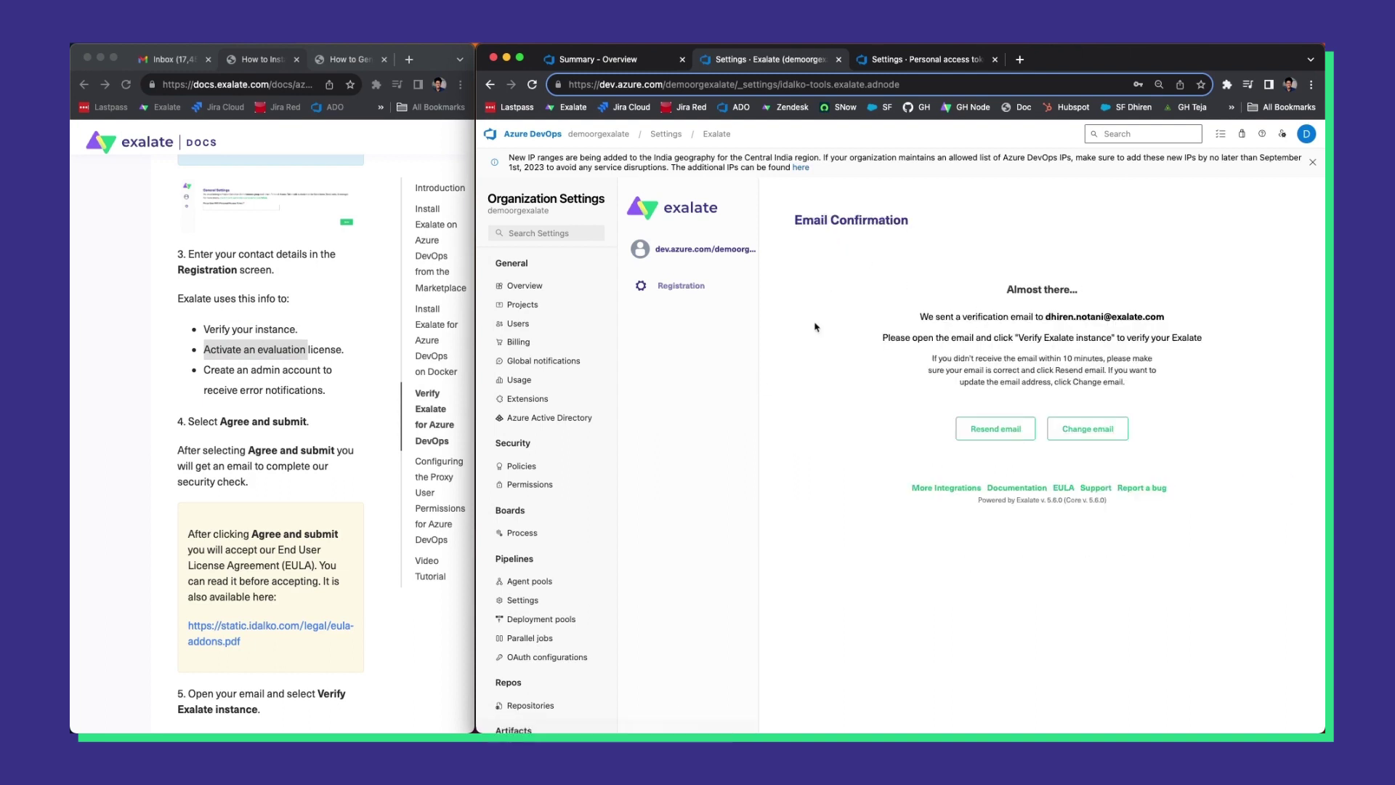
Confirm the verification e-mail was sent and switch to the Gmail inbox.
{"action": "left_click_drag", "start_coordinate": [910, 369], "coordinate": [1218, 369]}
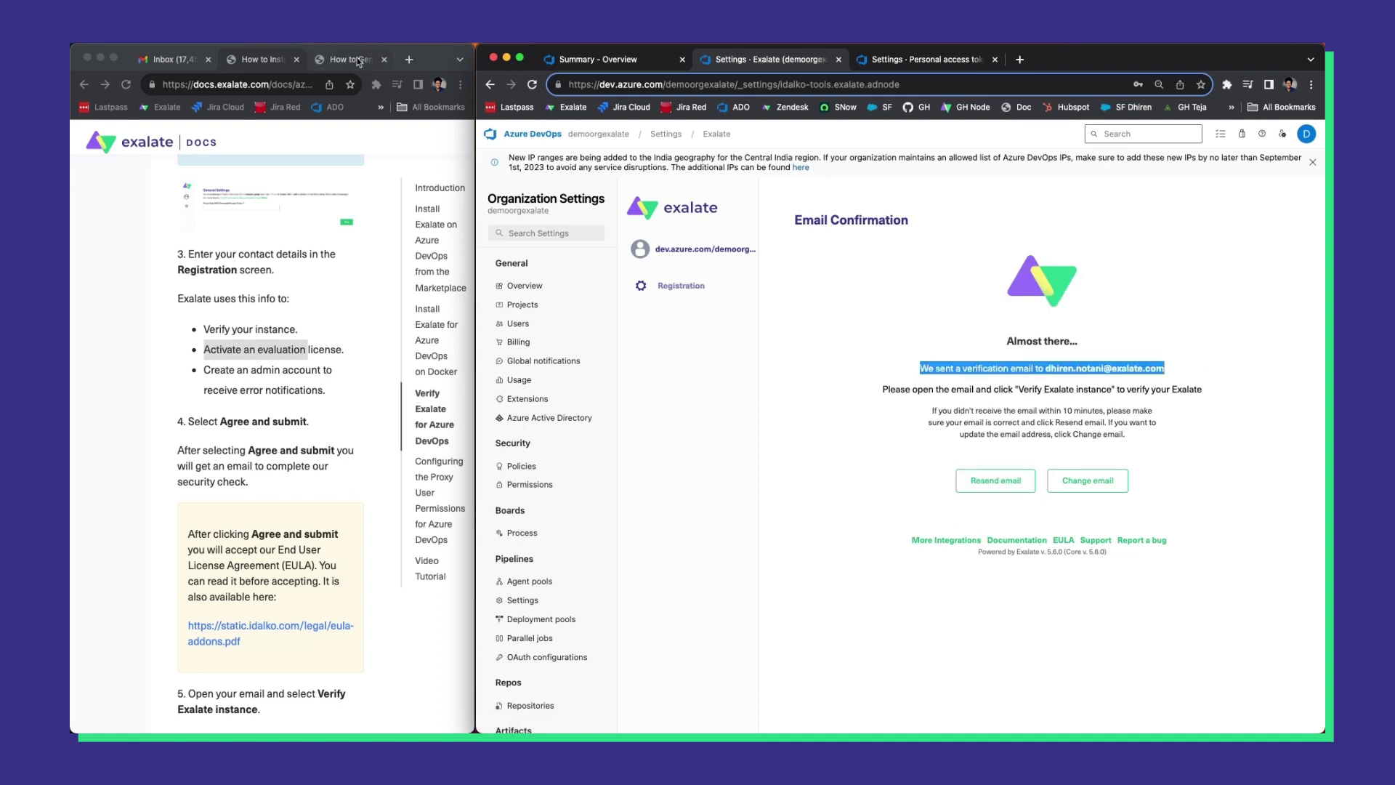
{"action": "left_click", "coordinate": [194, 57]}
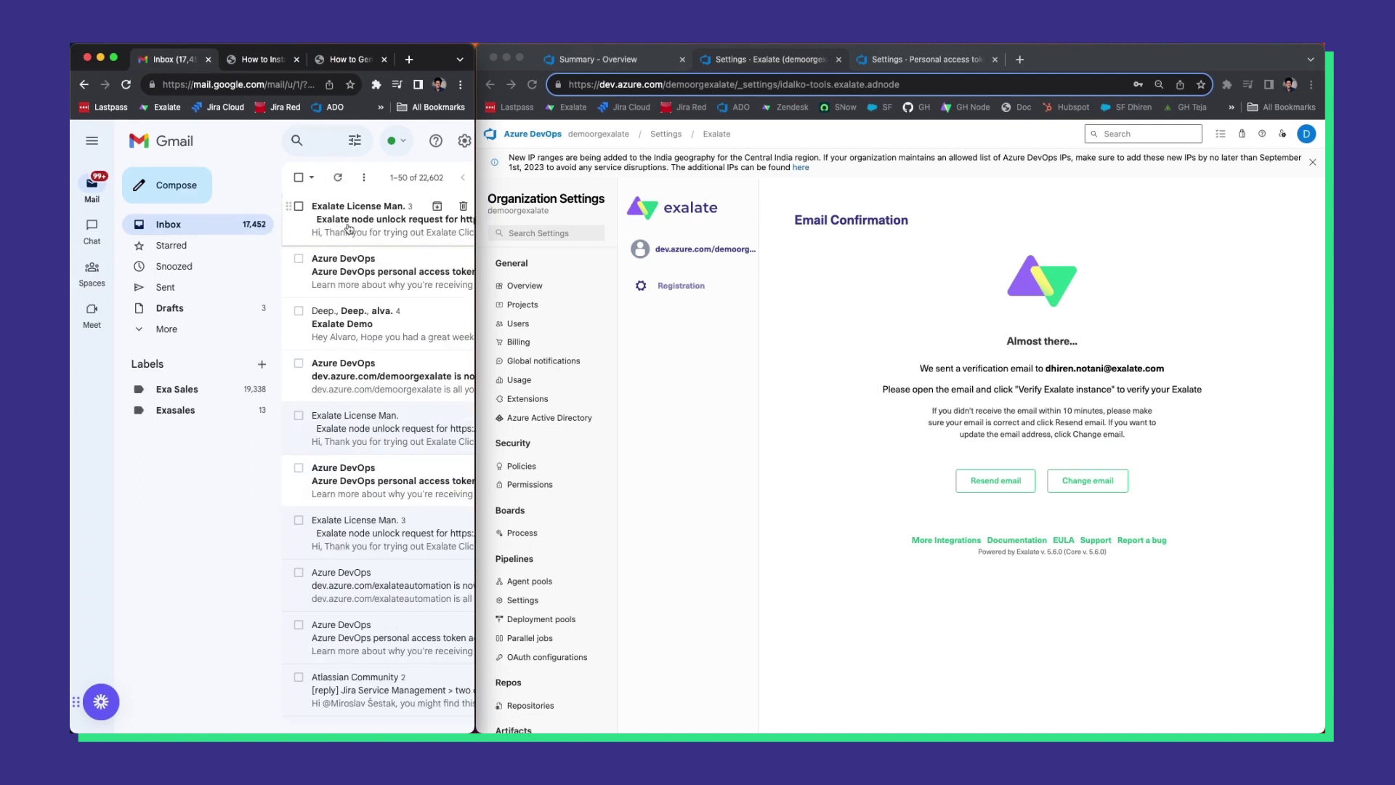
Open the Exalate License Manager e-mail and click Verify Exalate instance.
{"action": "left_click", "coordinate": [350, 230]}
{"action": "scroll", "coordinate": [336, 433], "scroll_direction": "down", "scroll_amount": 1}
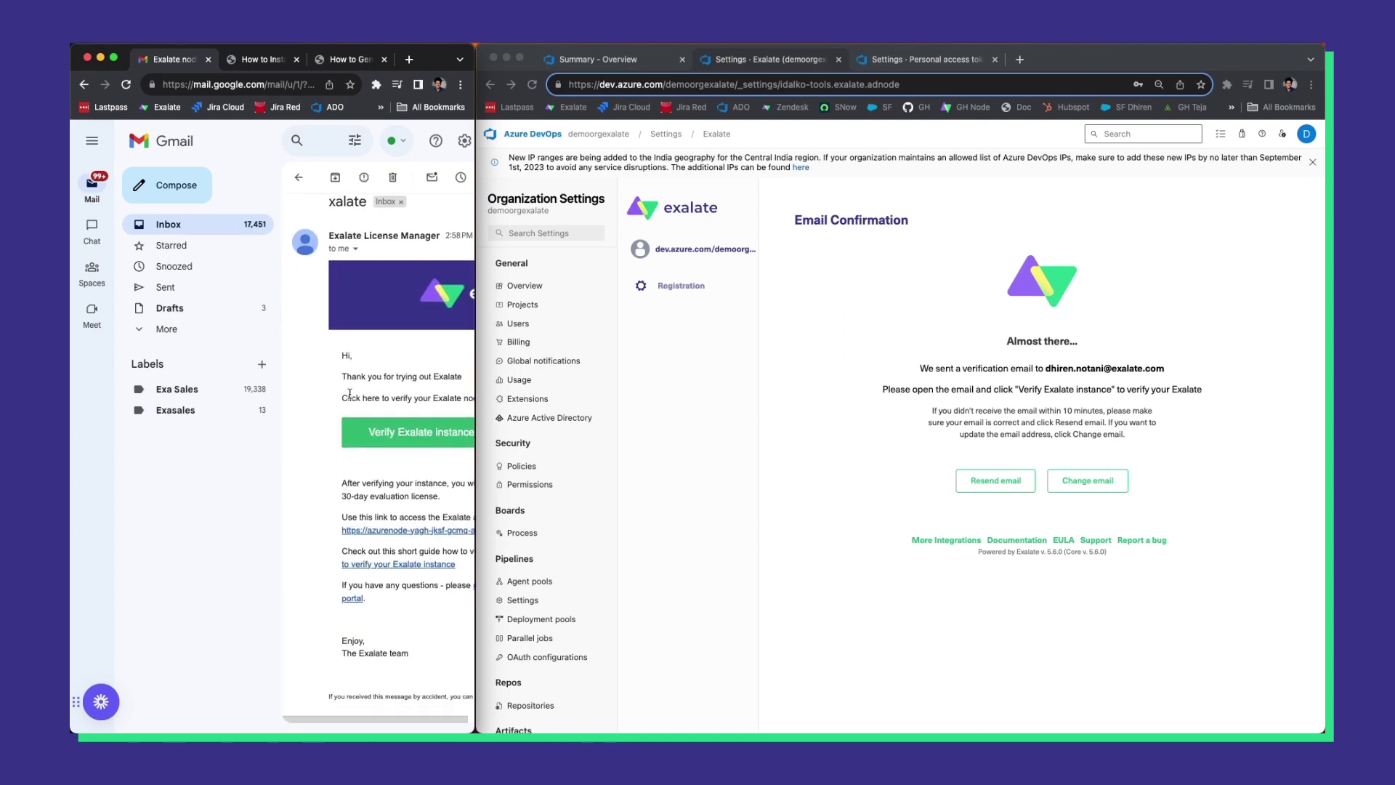
{"action": "left_click", "coordinate": [378, 436]}
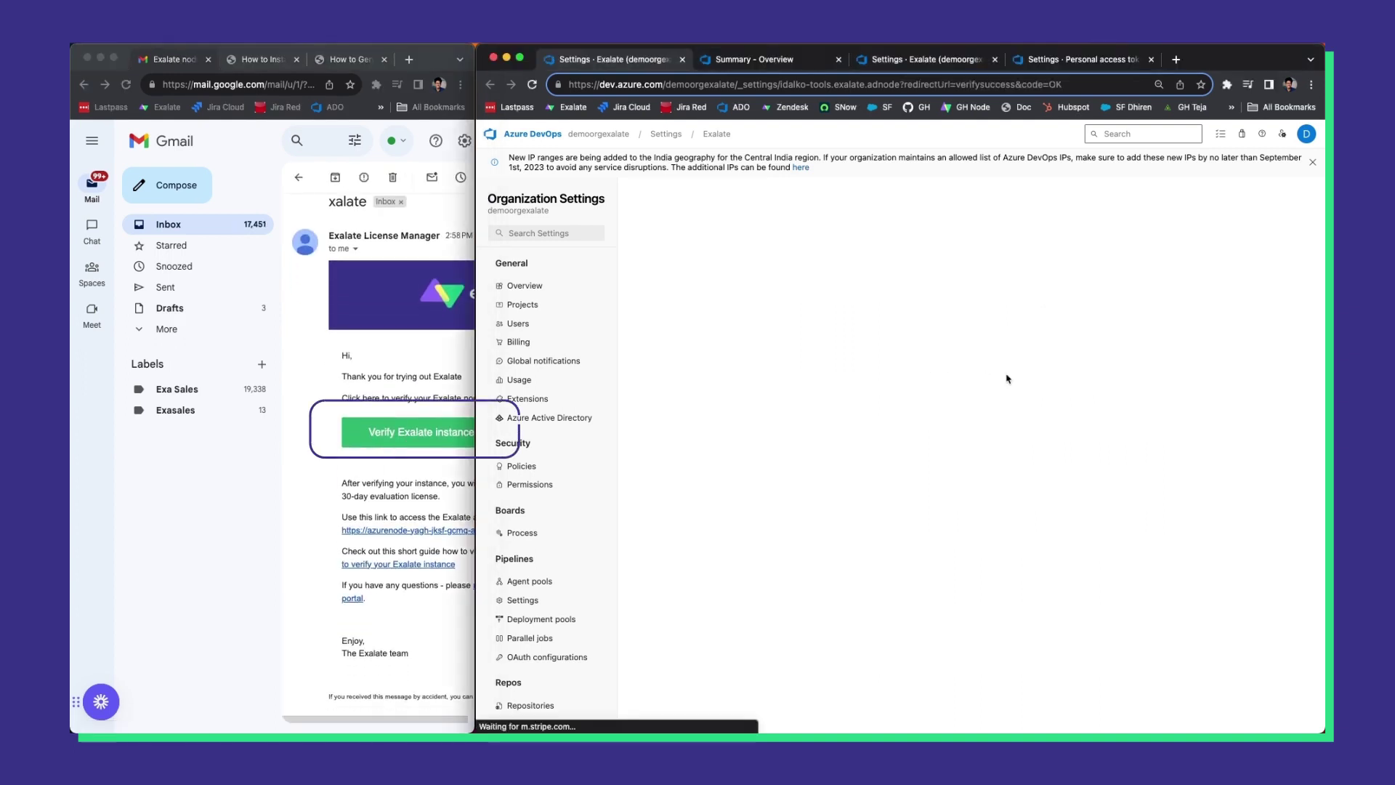